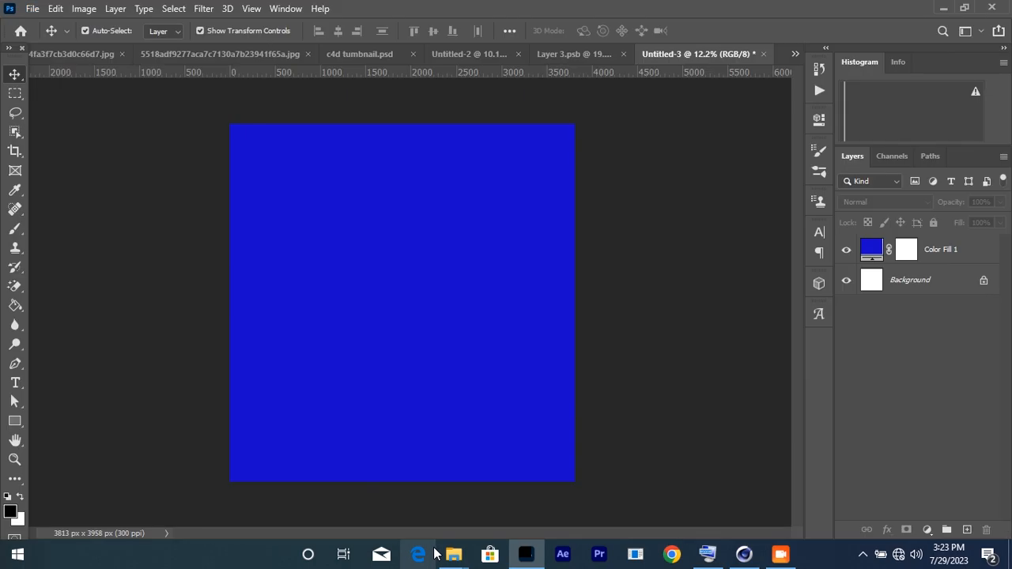
Step: Zoom in and out to check the 'hard' text layer's placement on the blue Color Fill background
mouse_move(454, 557)
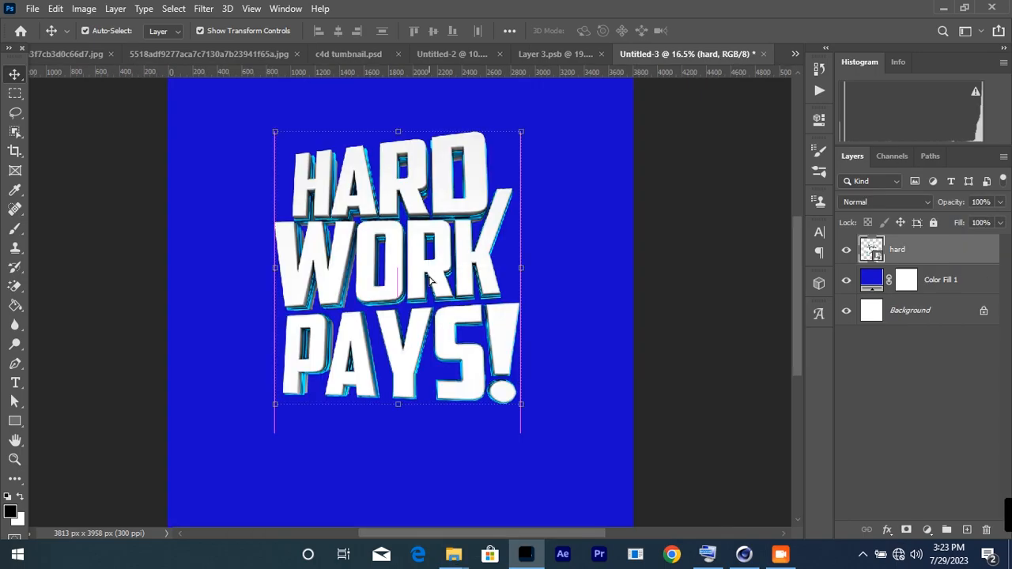
scroll(427, 277, "up", 6)
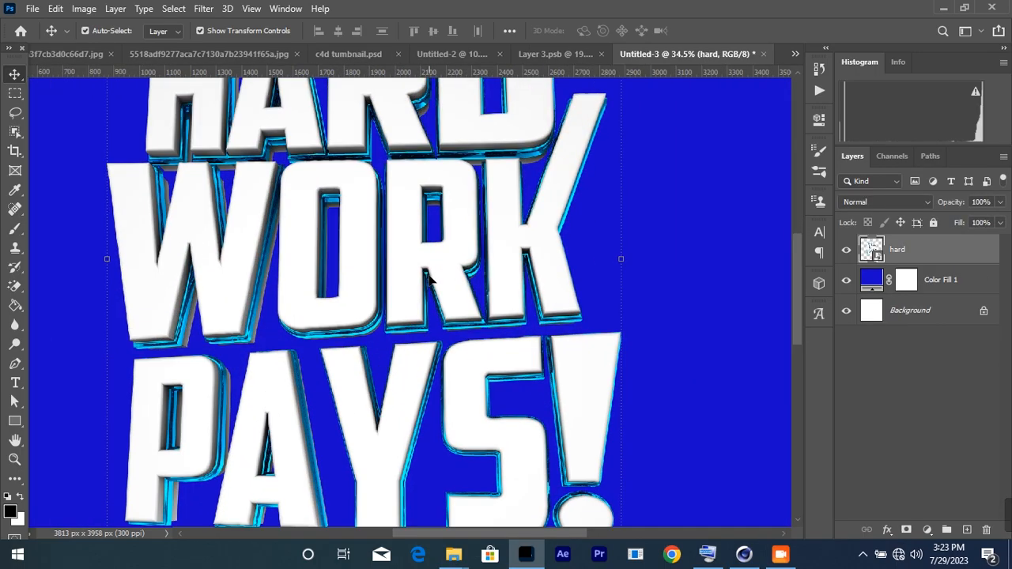
scroll(427, 278, "down", 8)
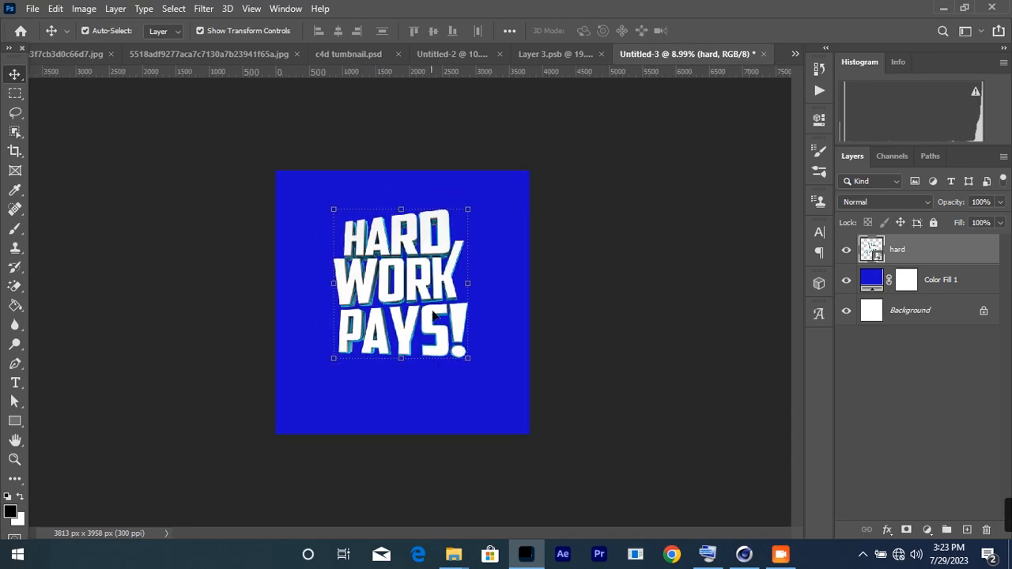
scroll(433, 315, "up", 3)
left_click(643, 263)
scroll(330, 350, "up", 3)
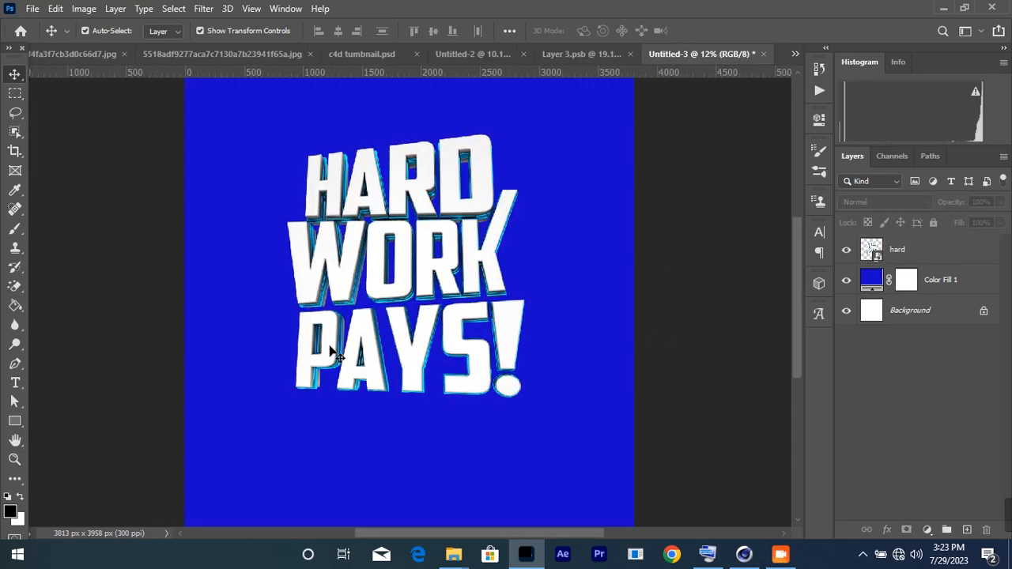
scroll(402, 343, "up", 4)
scroll(401, 343, "down", 5)
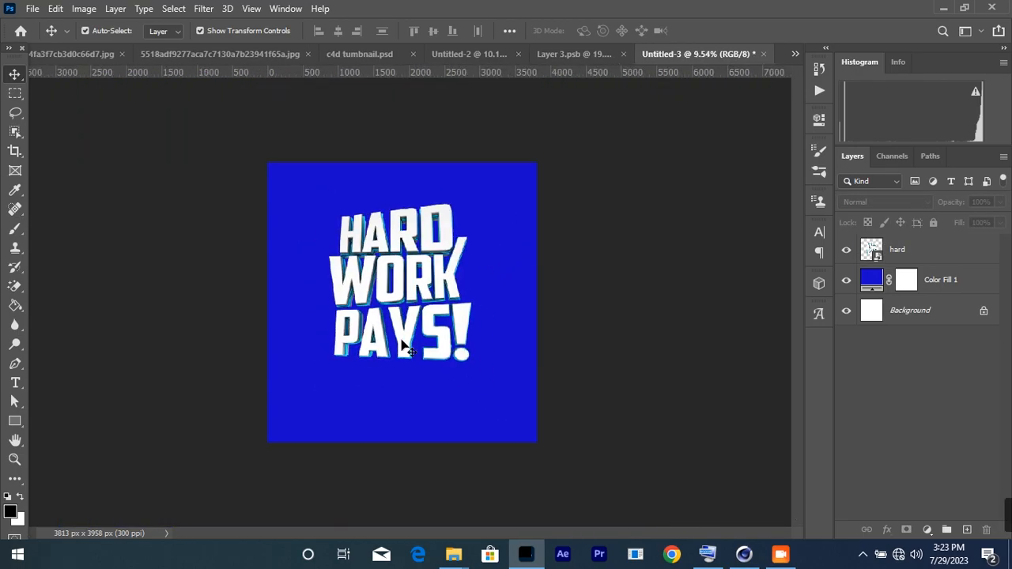
scroll(404, 302, "up", 2)
left_click(436, 293)
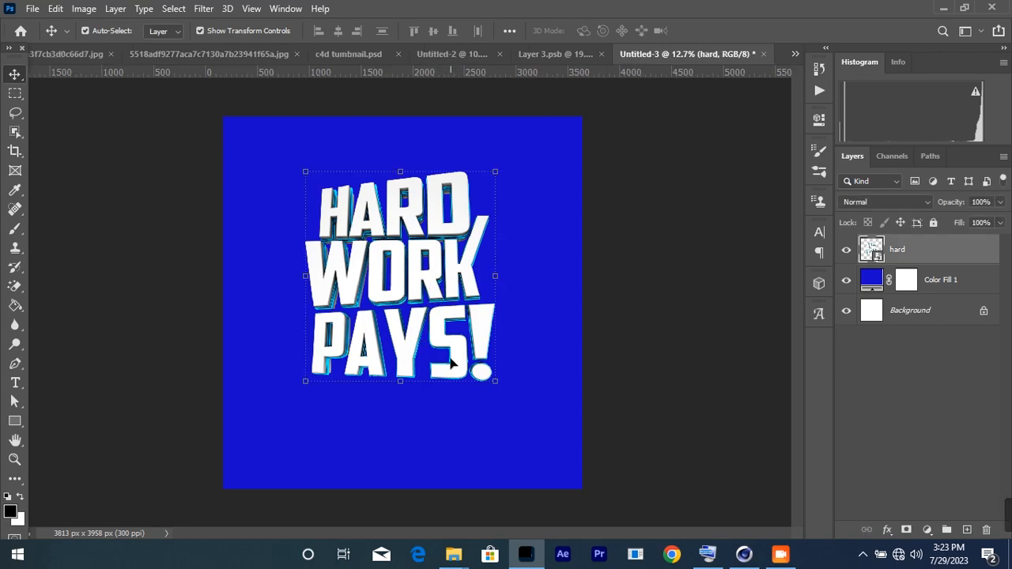
scroll(457, 357, "up", 1)
scroll(569, 355, "down", 1)
left_click(629, 326)
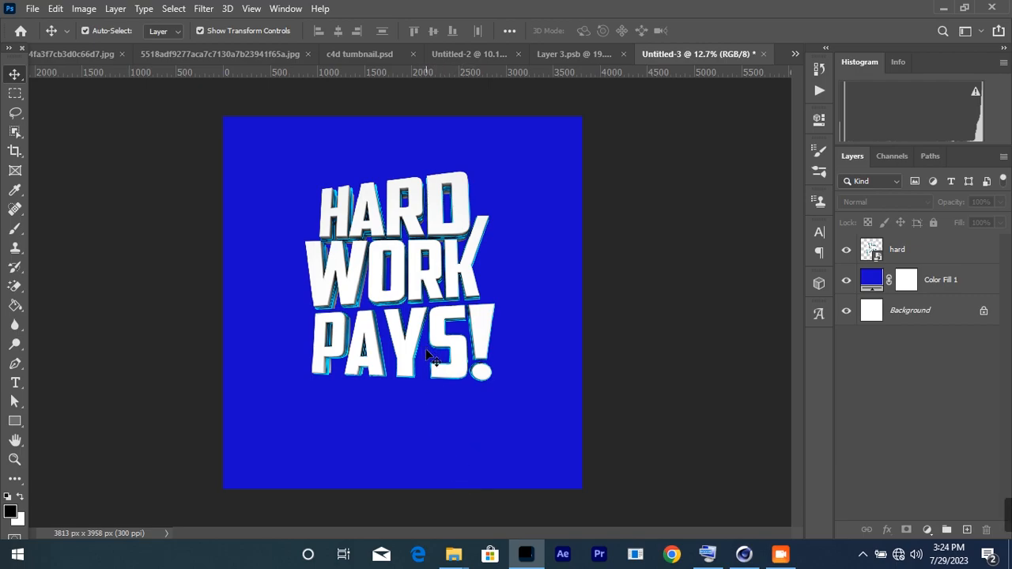
Step: Drag the man image from the items man folder into the poster and place it at the text's lower left
mouse_move(454, 554)
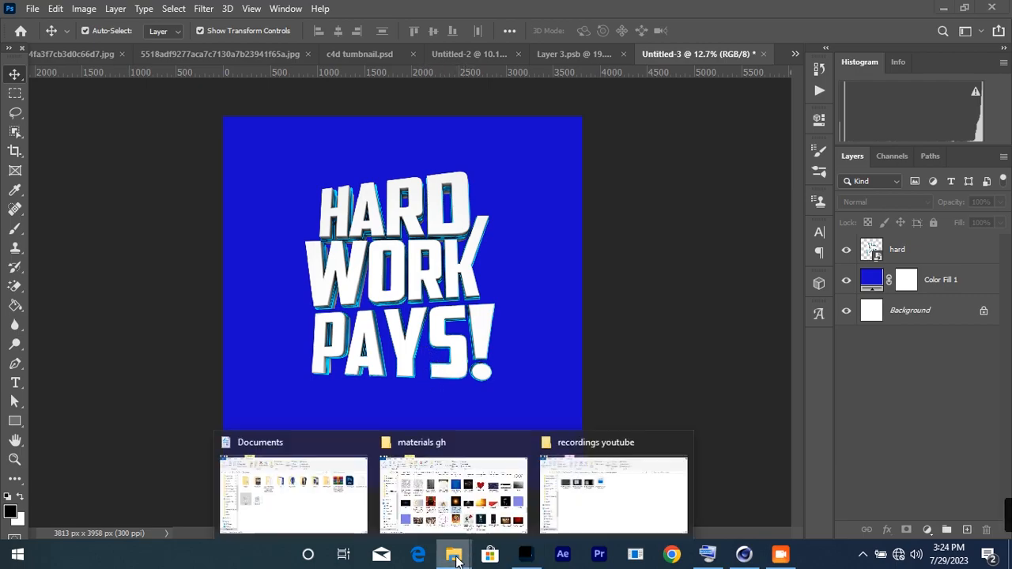
left_click(301, 507)
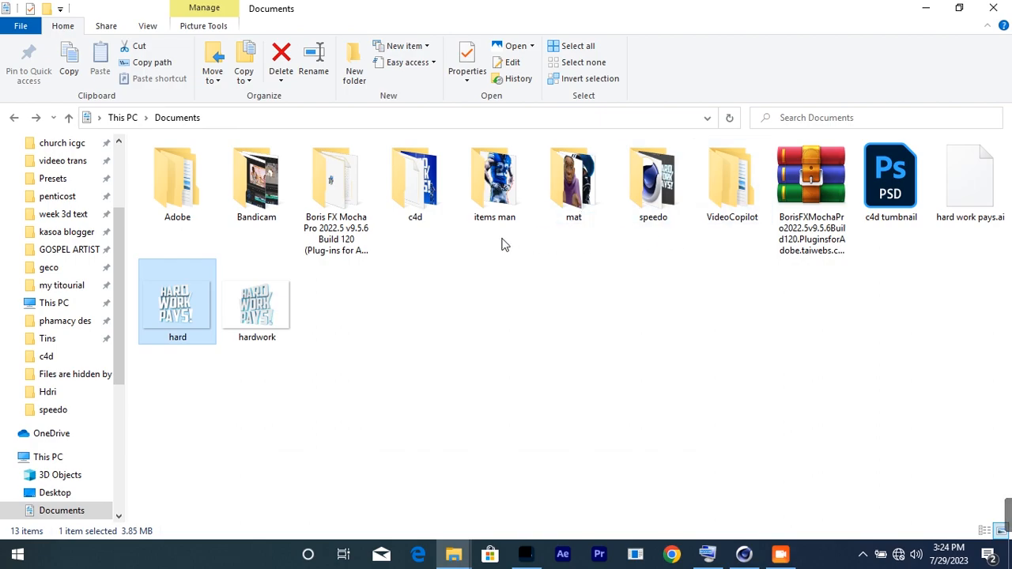
left_click(506, 204)
double_click(505, 203)
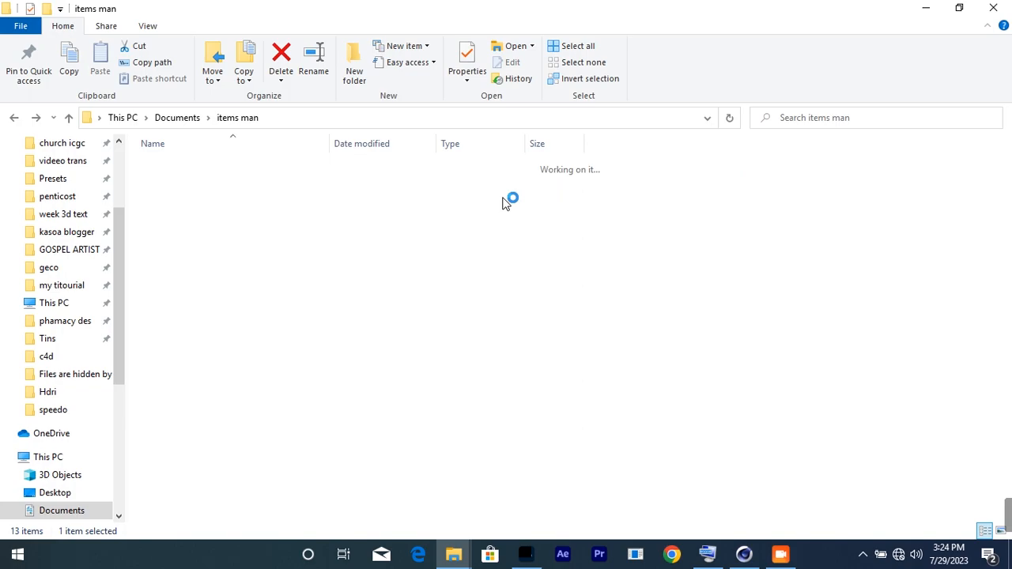
left_click_drag(180, 215, 401, 411)
left_click_drag(415, 275, 287, 340)
scroll(364, 349, "up", 3)
Step: Commit the placed player image and reselect the man layer to inspect its position
left_click(710, 31)
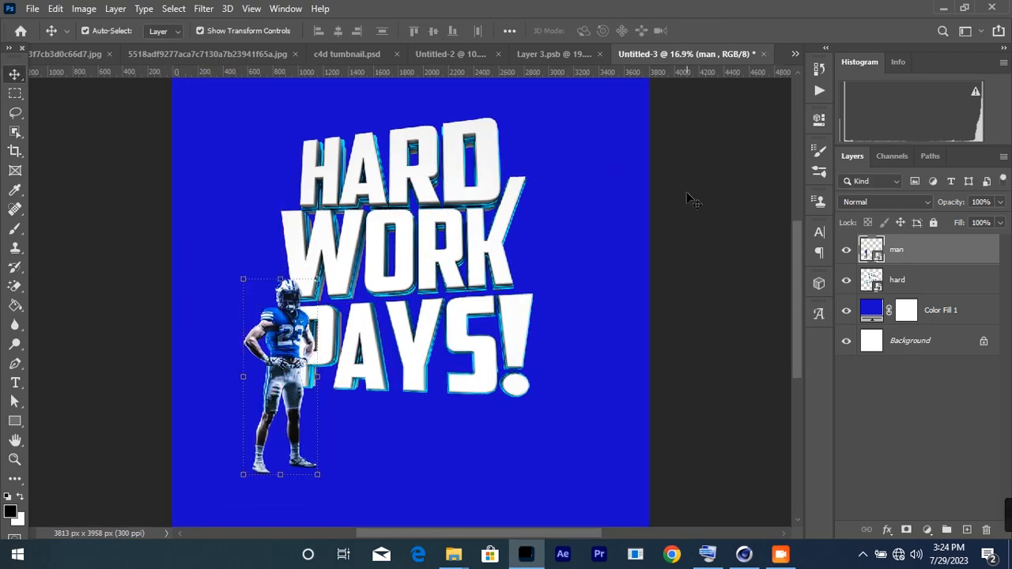
left_click(687, 192)
scroll(277, 388, "up", 2)
scroll(327, 204, "down", 3)
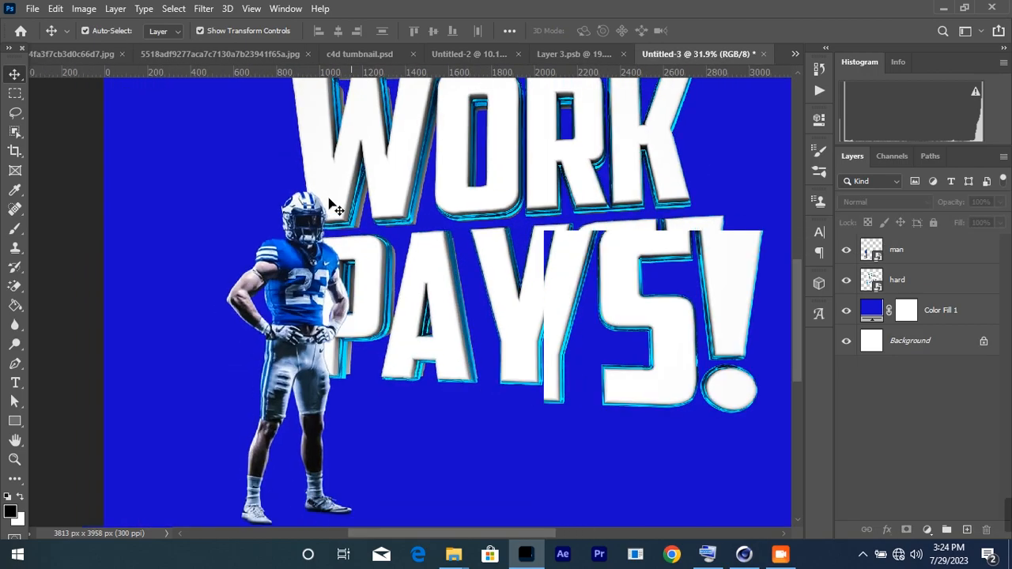
left_click(316, 348)
scroll(318, 331, "up", 3)
scroll(319, 330, "down", 1)
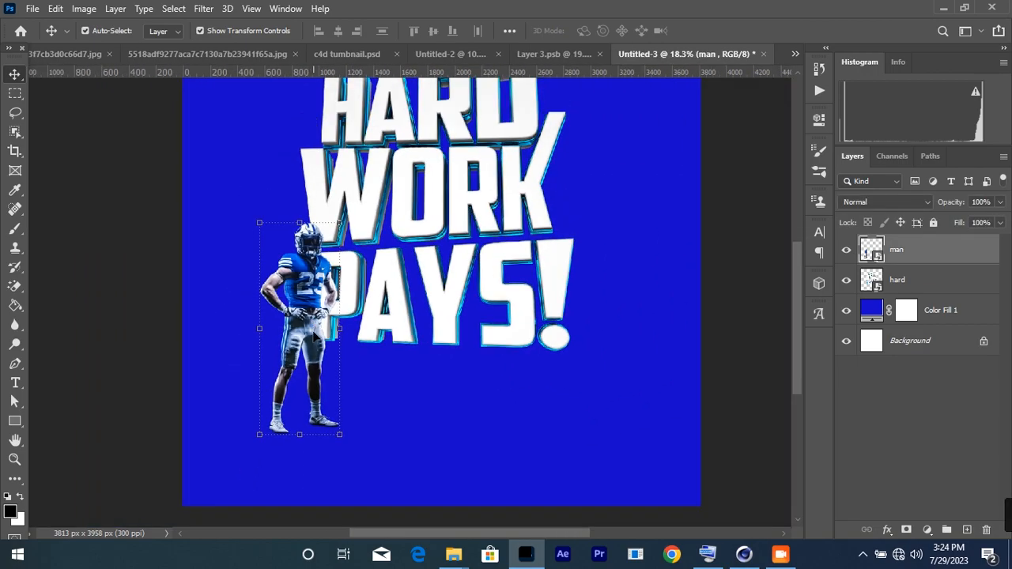
scroll(316, 336, "up", 1)
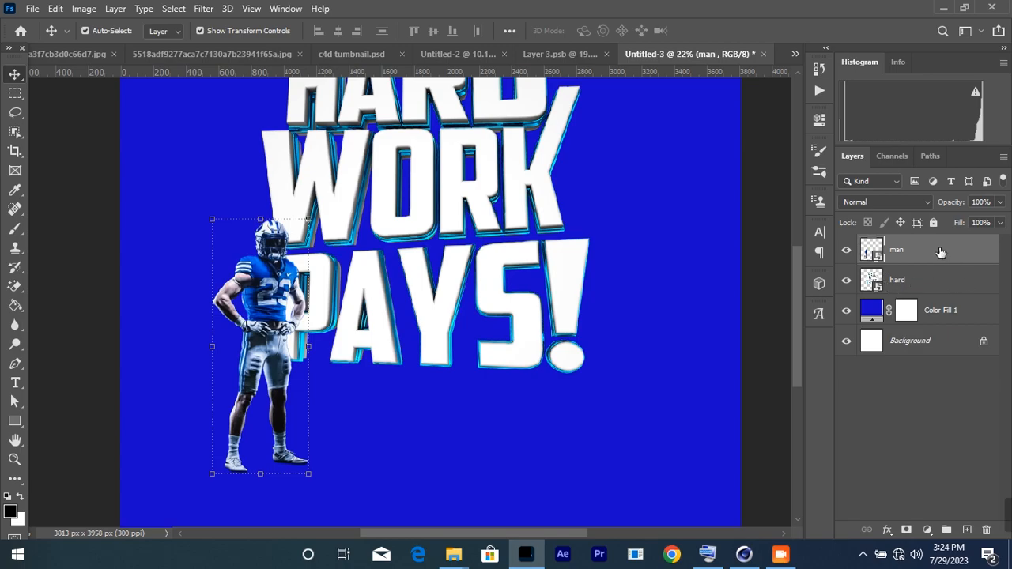
Step: Add Layer 1 beneath the man layer and paint a soft black brush shadow under the player's feet
left_click(968, 530)
left_click_drag(920, 249, 920, 294)
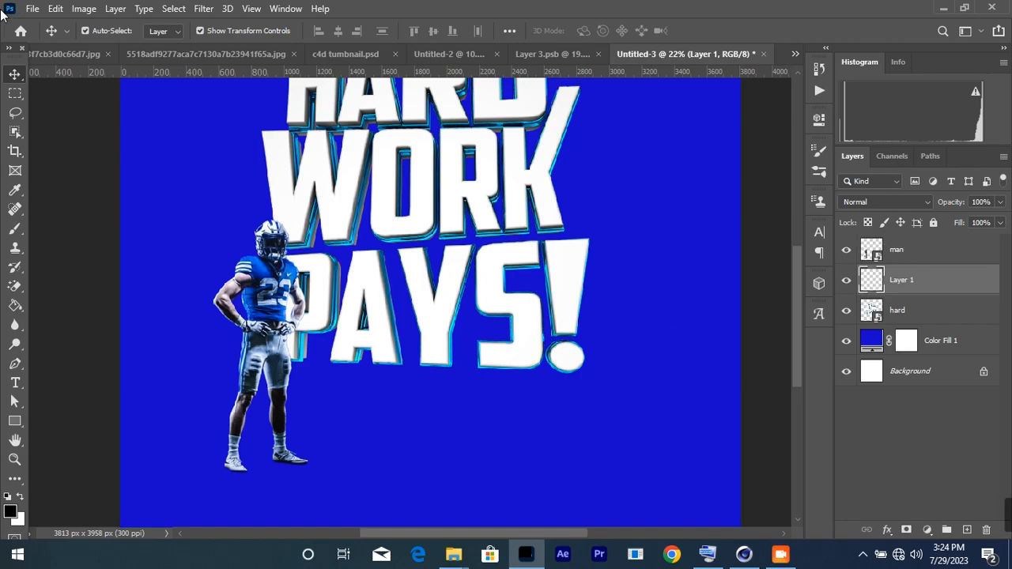
left_click(14, 229)
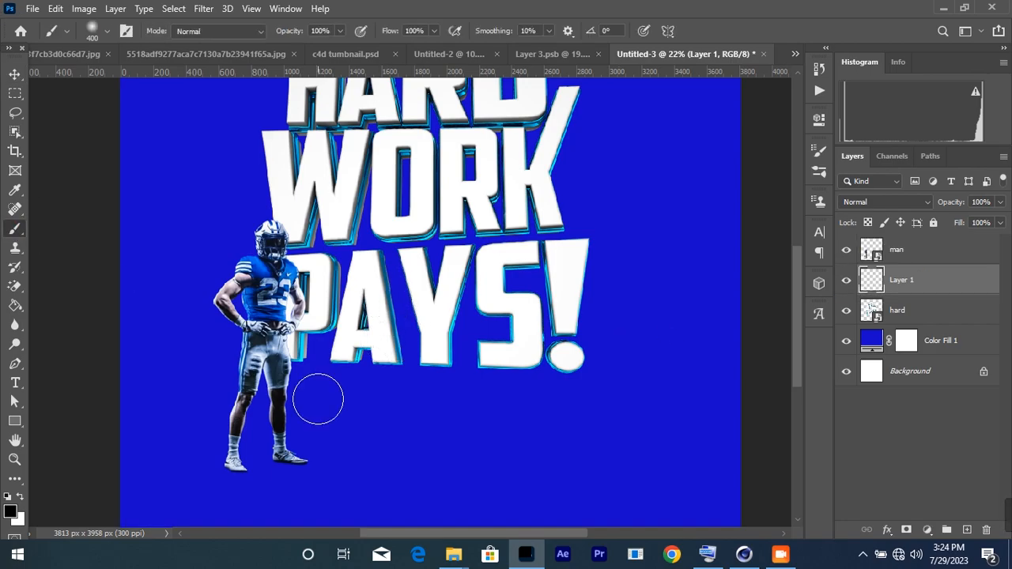
scroll(276, 362, "up", 1)
scroll(219, 502, "up", 3)
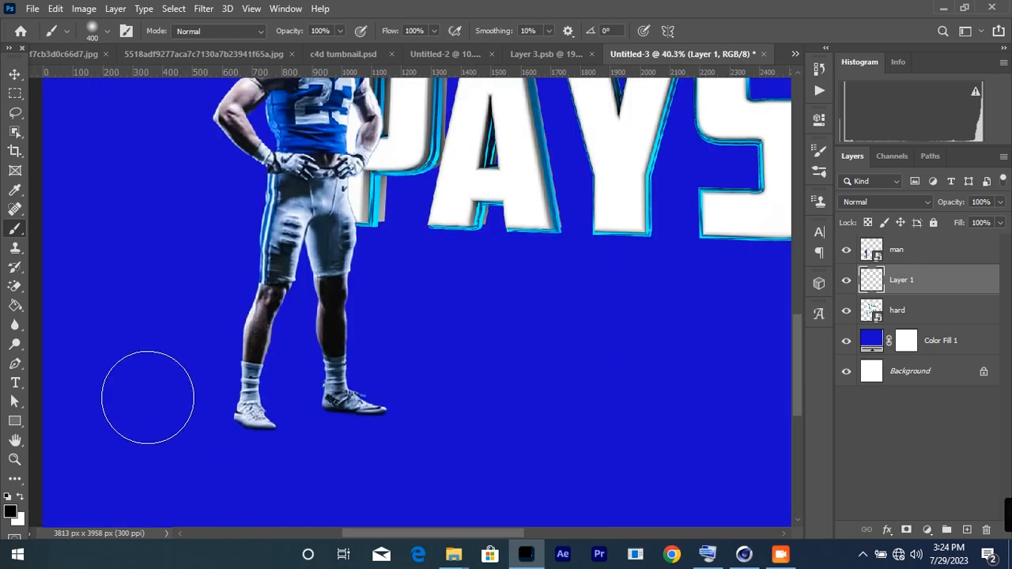
right_click(15, 229)
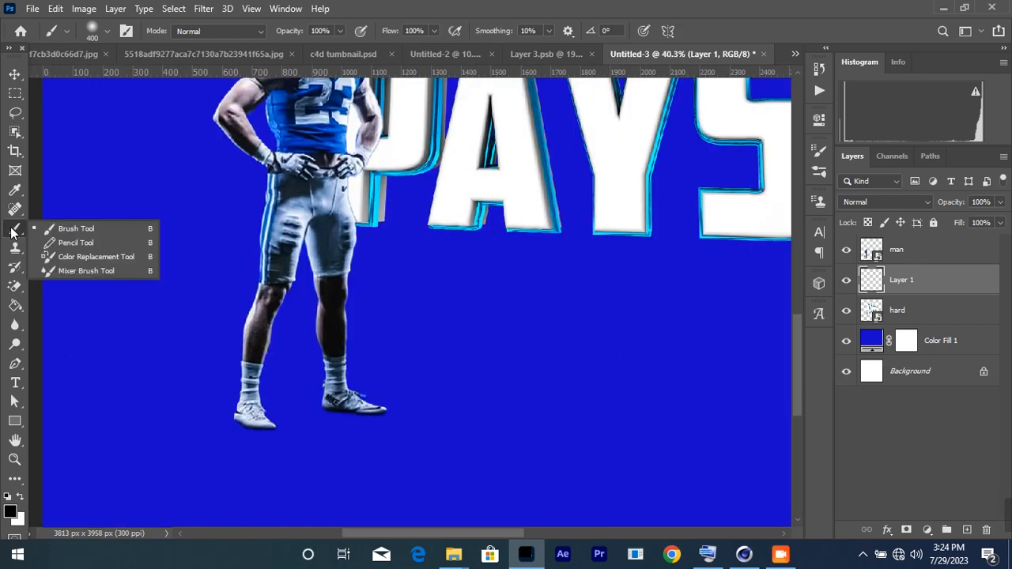
left_click(111, 230)
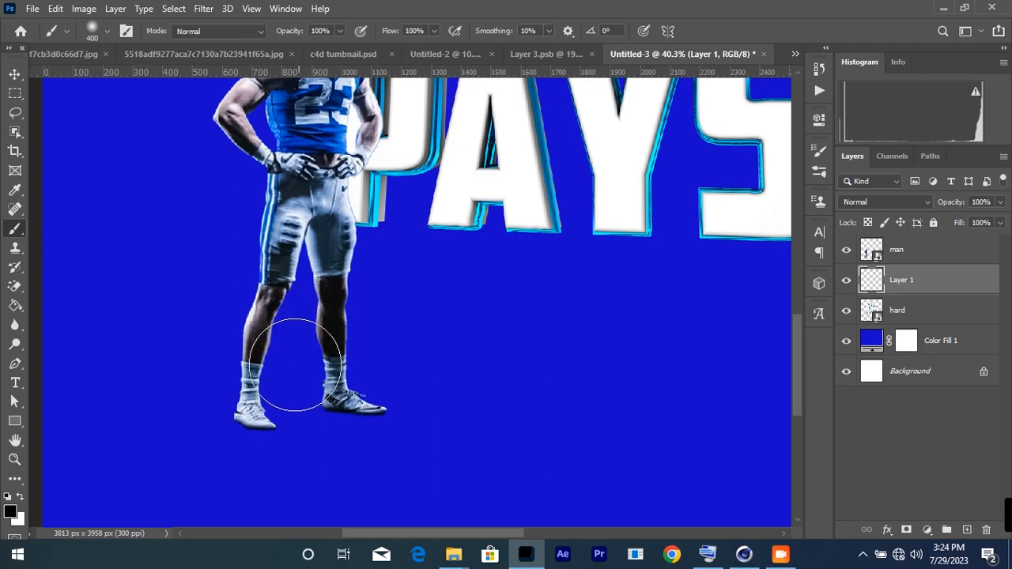
scroll(267, 409, "up", 1)
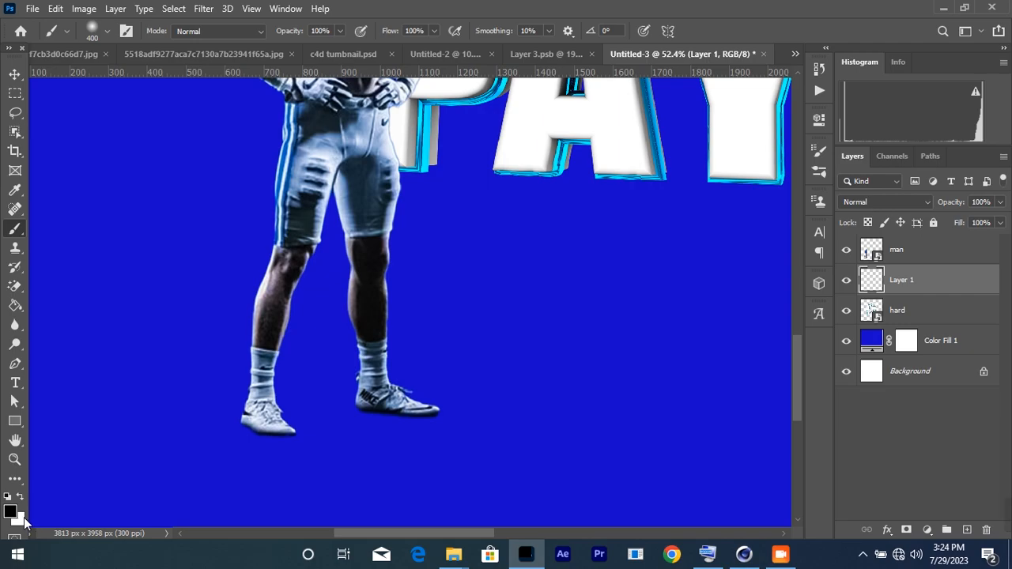
left_click_drag(253, 431, 266, 417)
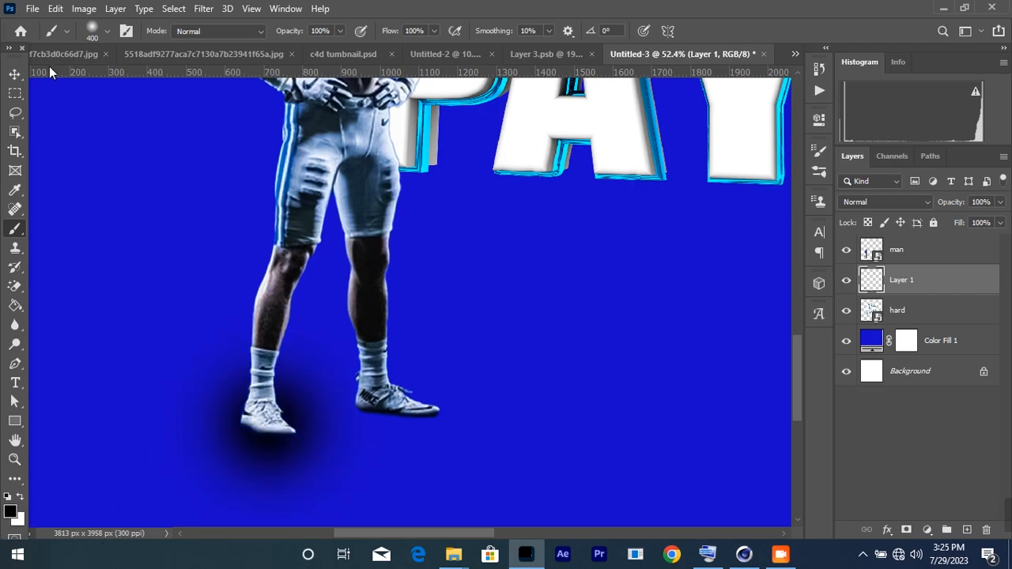
left_click(14, 75)
scroll(665, 187, "down", 3)
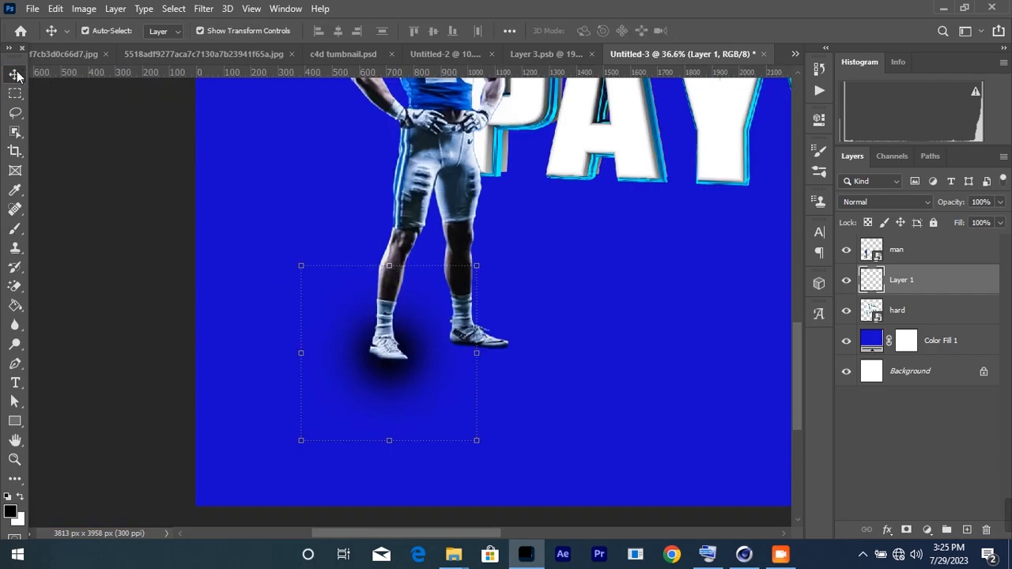
Step: Flatten the shadow vertically with Free Transform and set the layer opacity to 72%
left_click(391, 265)
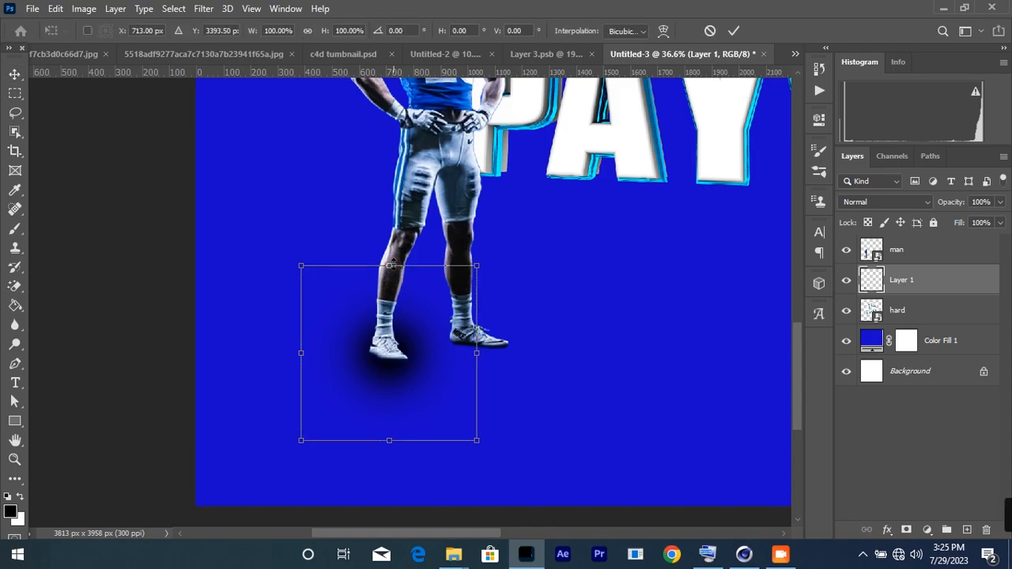
left_click_drag(392, 265, 399, 357)
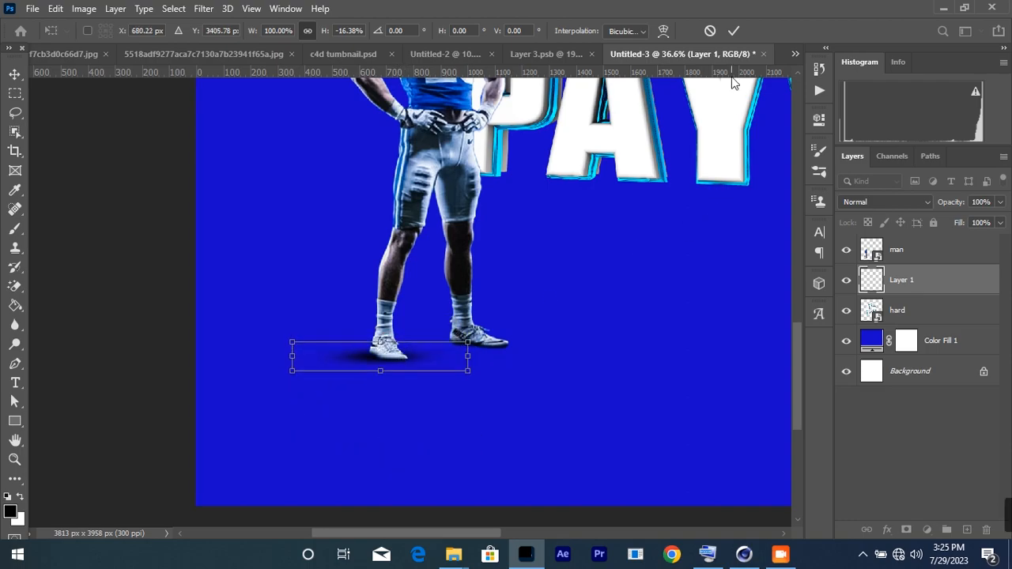
left_click(734, 31)
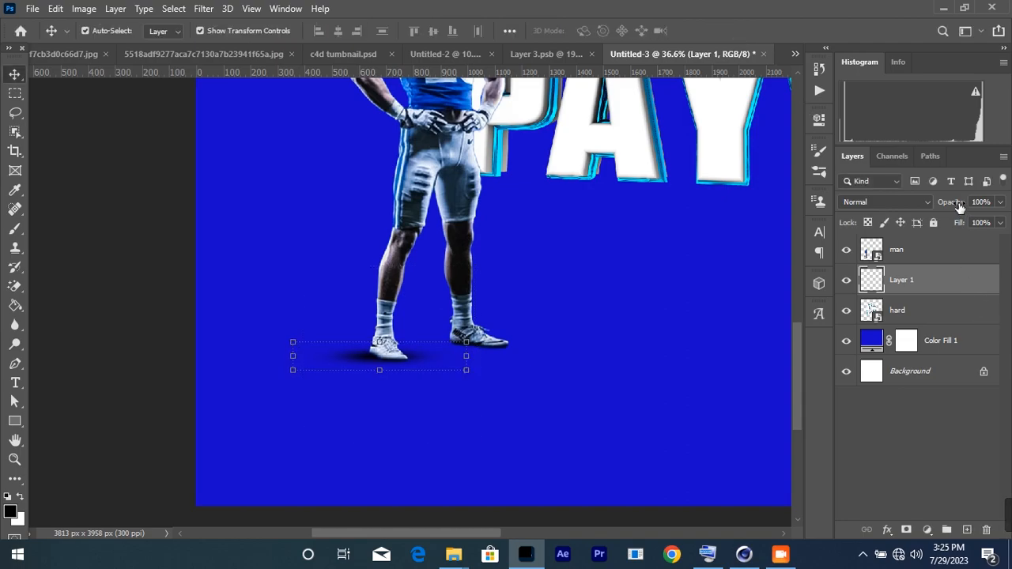
left_click_drag(959, 205, 957, 205)
Step: Duplicate the shadow layer as Layer 1 copy and shift it right under the other foot
left_click(457, 436)
left_click(359, 360)
left_click_drag(904, 294, 913, 311)
left_click_drag(413, 356, 510, 352)
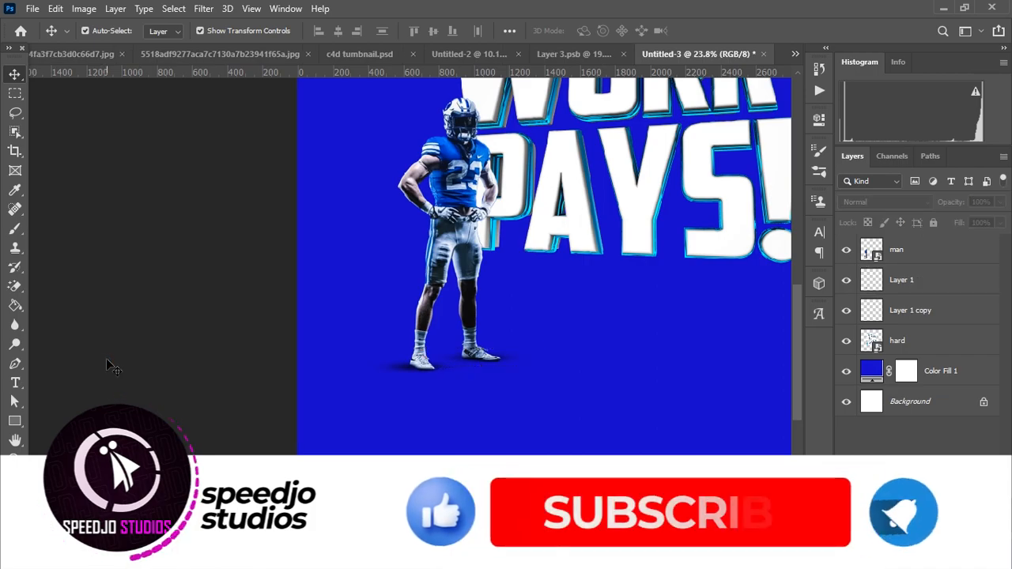
Step: Fit the poster in the window and select Layer 1, Layer 1 copy and man together
key("ctrl+0")
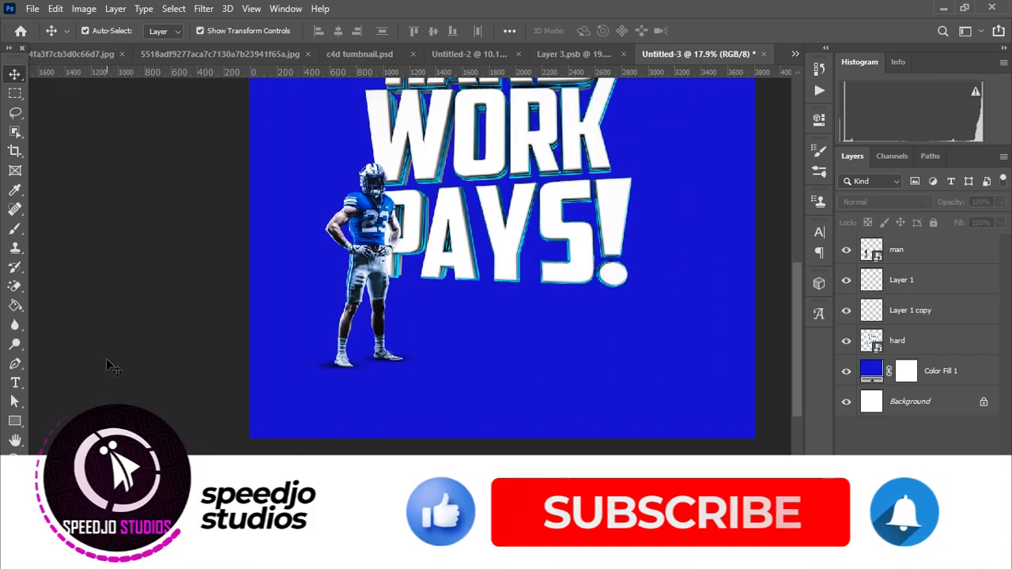
scroll(106, 358, "down", 1)
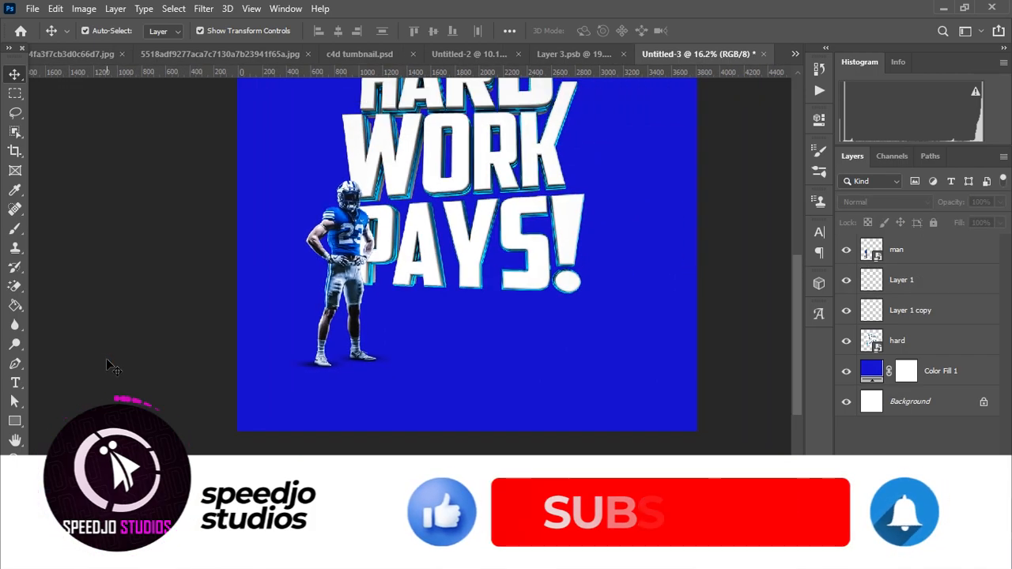
left_click(902, 291)
left_click(900, 312, "shift")
left_click(908, 251, "shift")
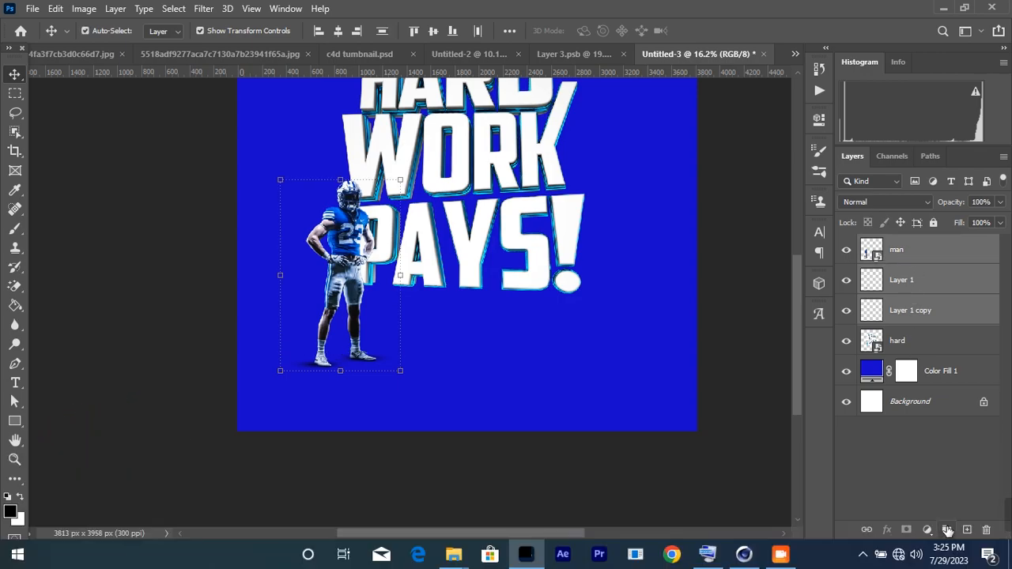
Step: Group man, Layer 1 and Layer 1 copy, rename the group 'man', and duplicate it as 'man copy'
left_click(948, 530)
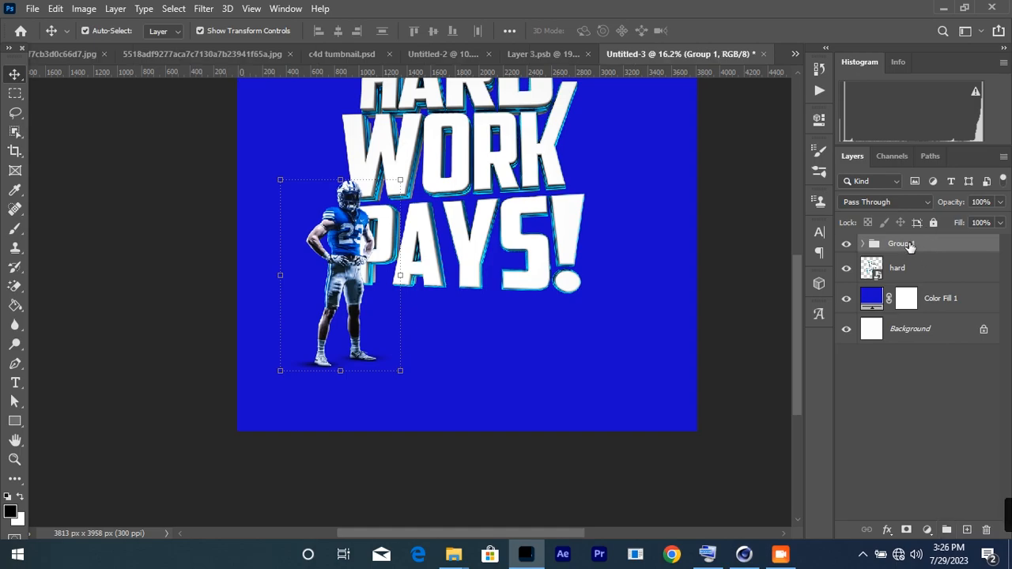
right_click(905, 244)
key("Escape")
double_click(905, 245)
type("man")
left_click(898, 413)
left_click(896, 247)
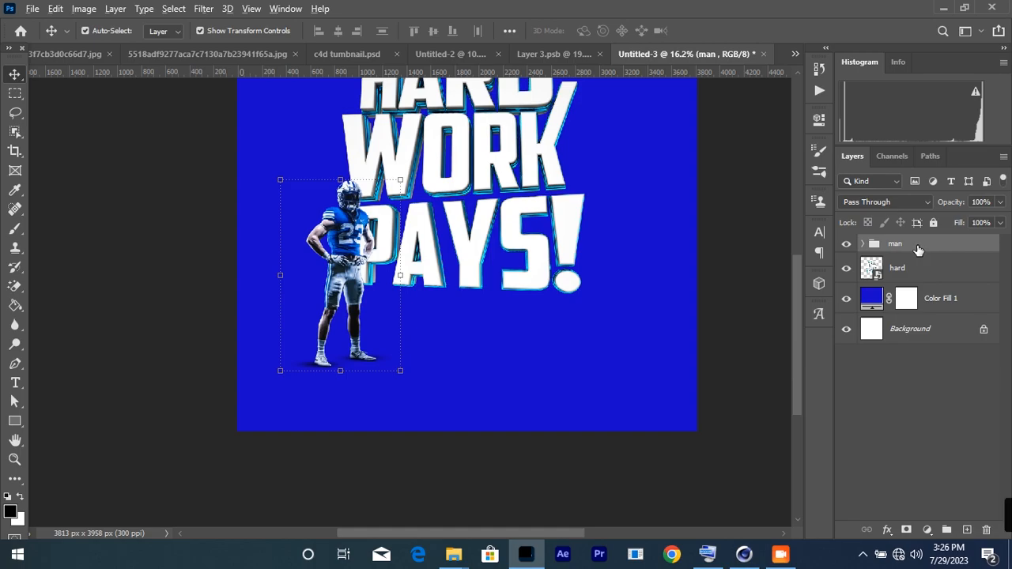
left_click_drag(914, 249, 915, 261)
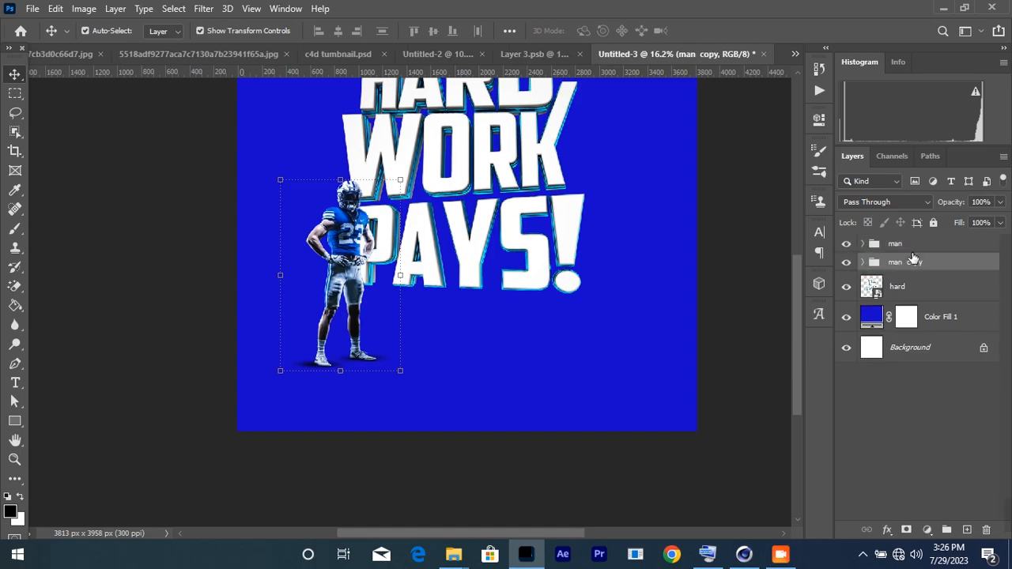
Step: Move 'man copy' right of the text, flip it horizontally, and drag the group below the hard layer
left_click(402, 181)
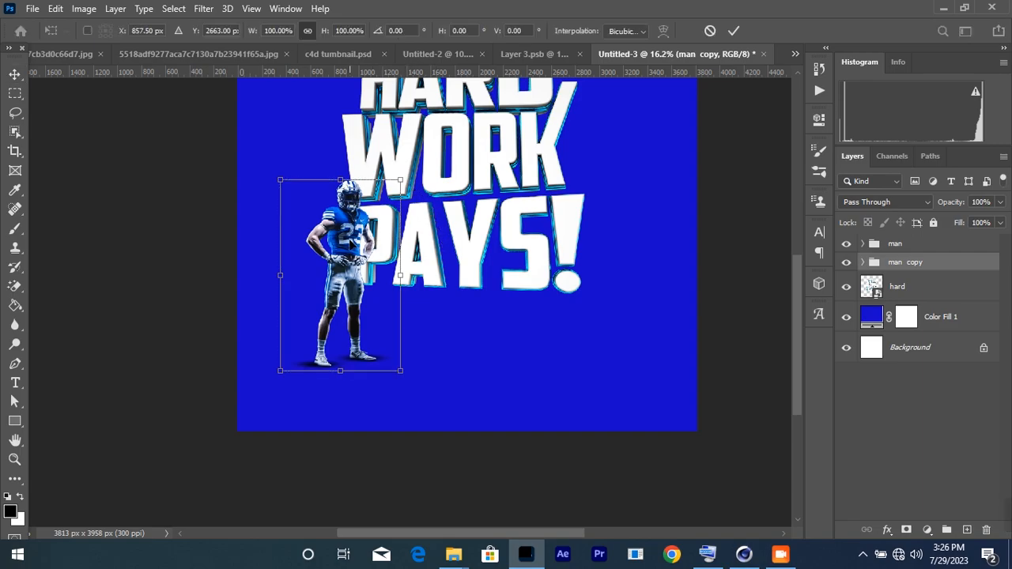
left_click_drag(349, 241, 584, 249)
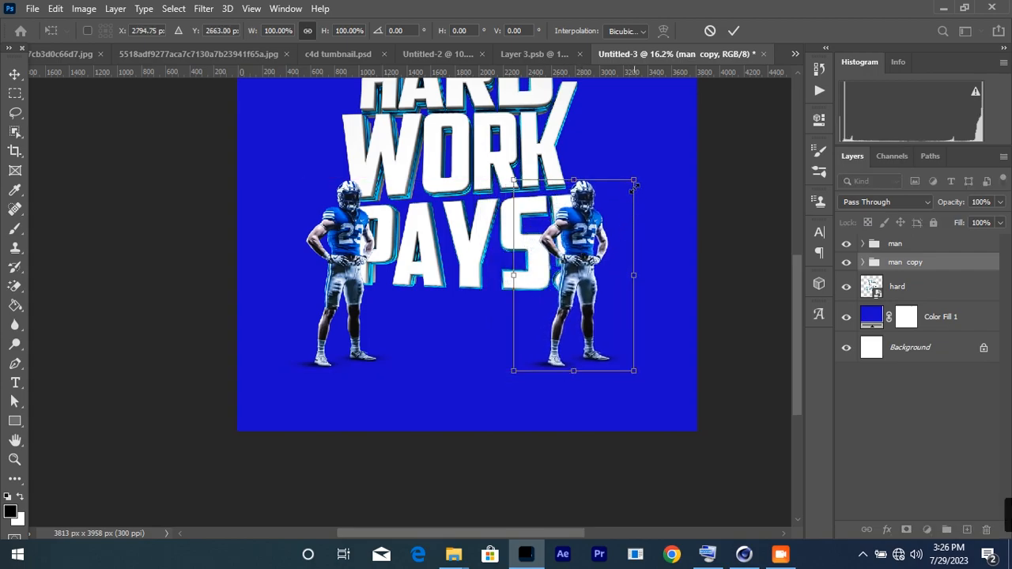
right_click(594, 248)
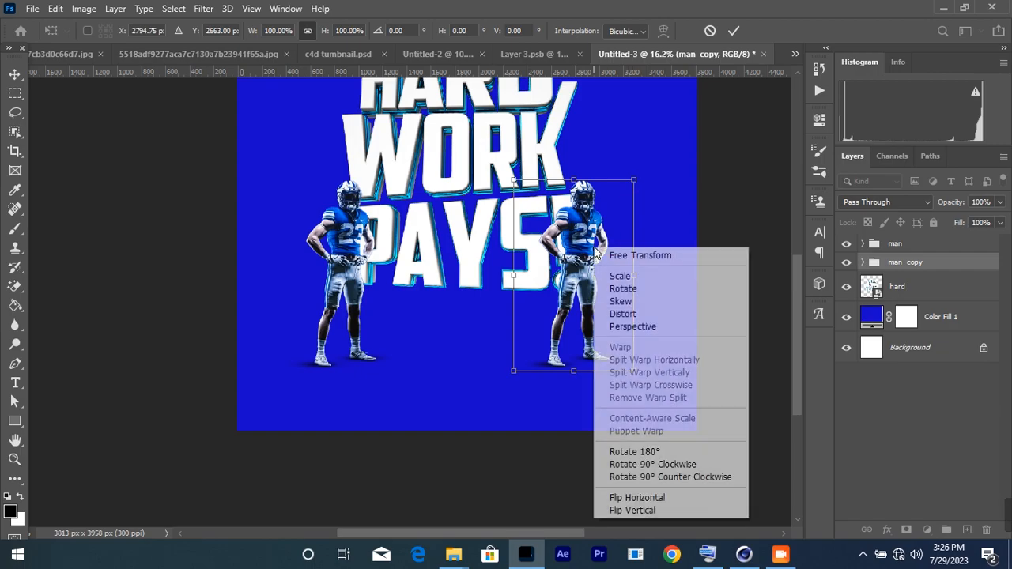
left_click(647, 500)
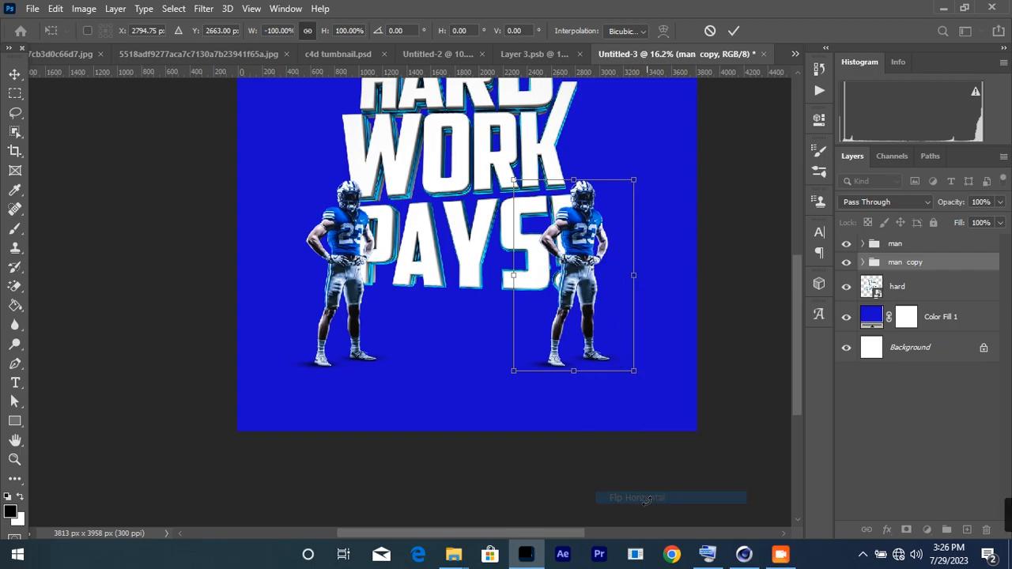
left_click_drag(559, 291, 602, 280)
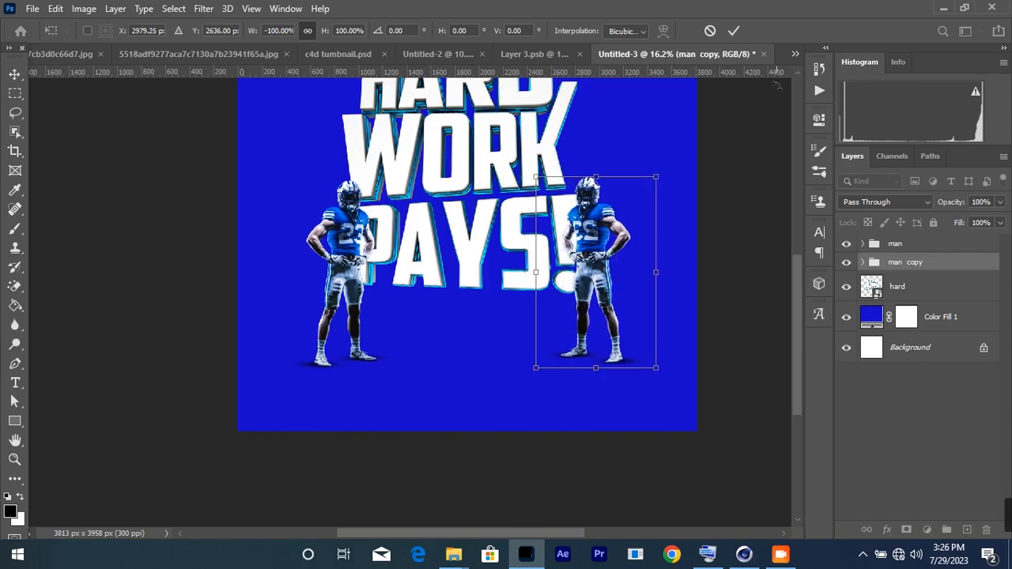
left_click(918, 264)
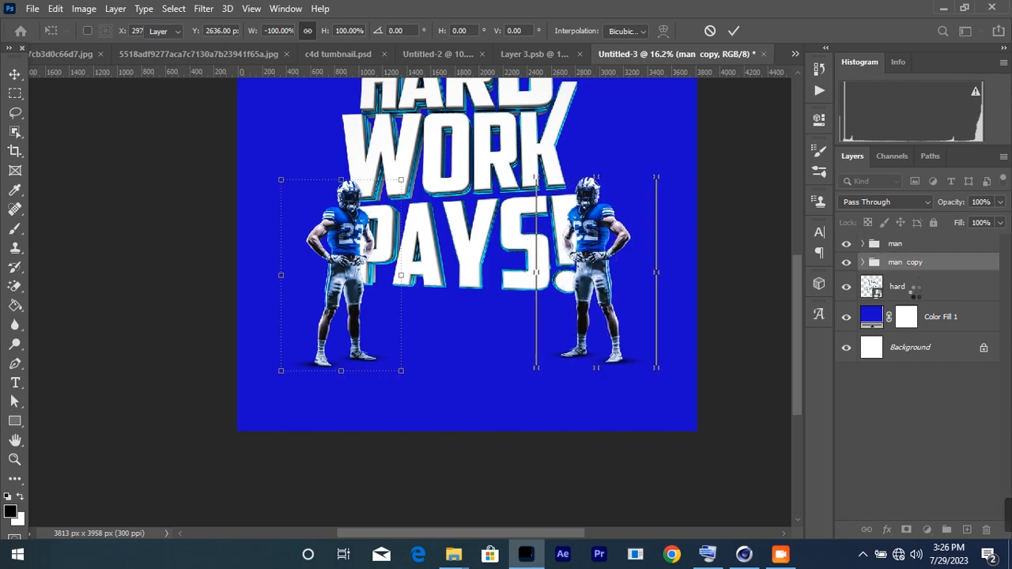
left_click_drag(911, 264, 909, 304)
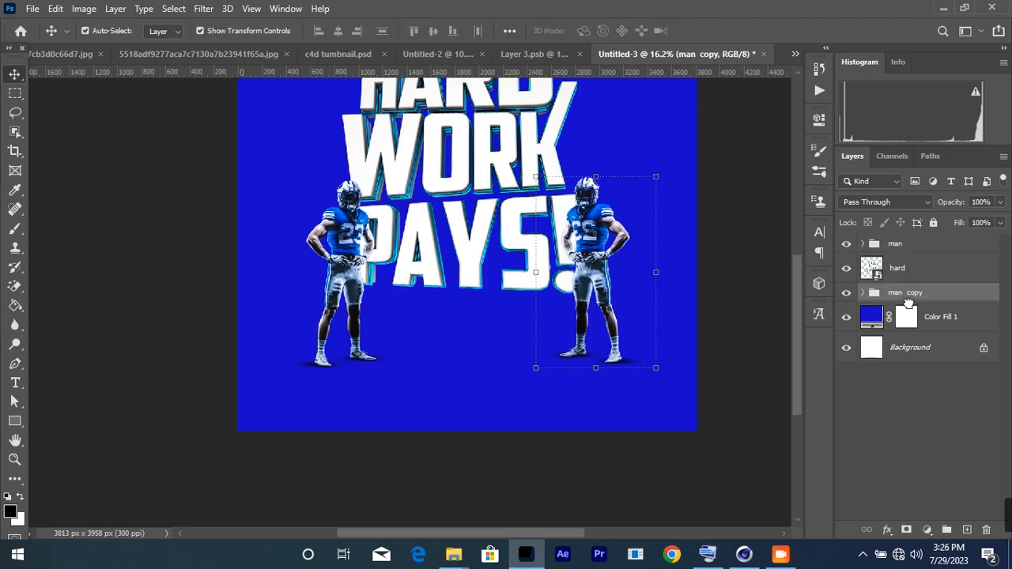
Step: Select the hard text layer and zoom in and out over the poster
left_click(905, 270)
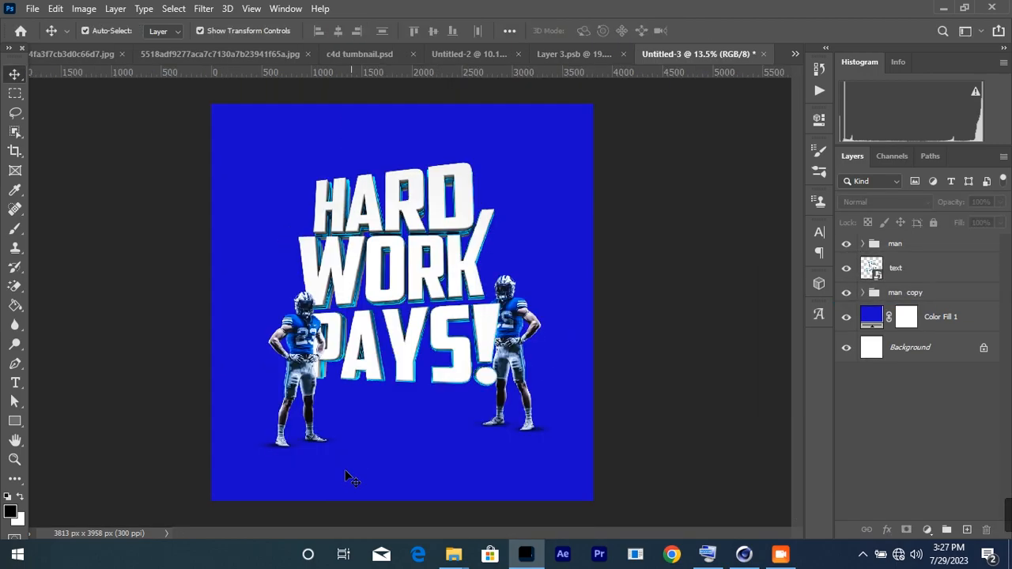
scroll(365, 372, "up", 2)
scroll(364, 216, "down", 5)
scroll(415, 457, "up", 3)
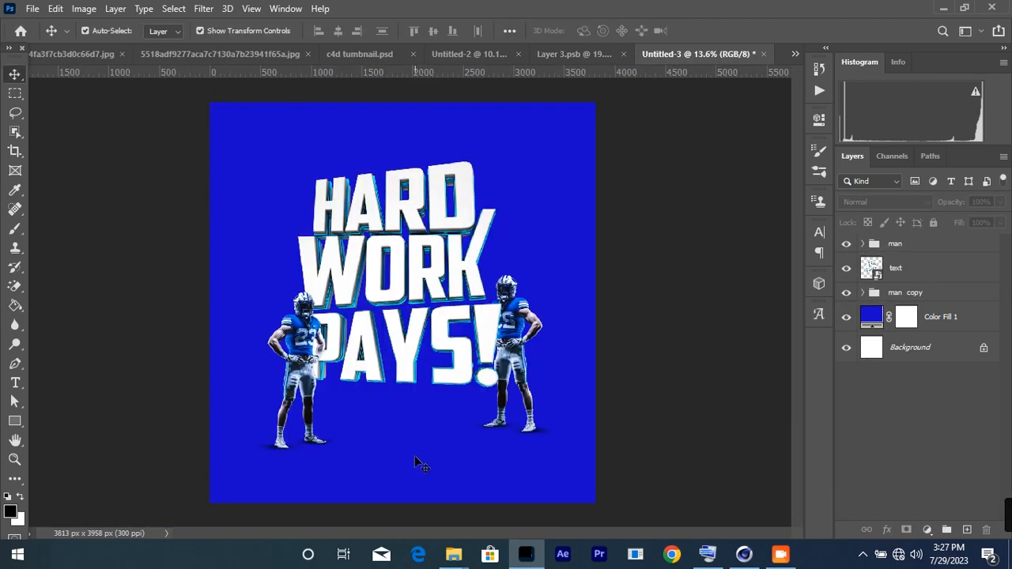
scroll(415, 464, "up", 1)
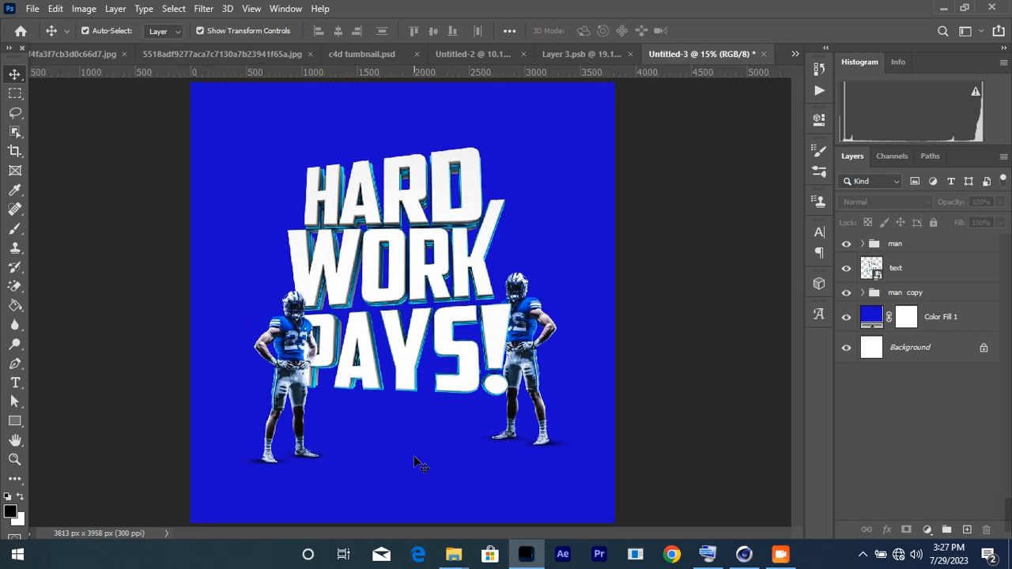
scroll(424, 459, "up", 1)
scroll(419, 467, "down", 2)
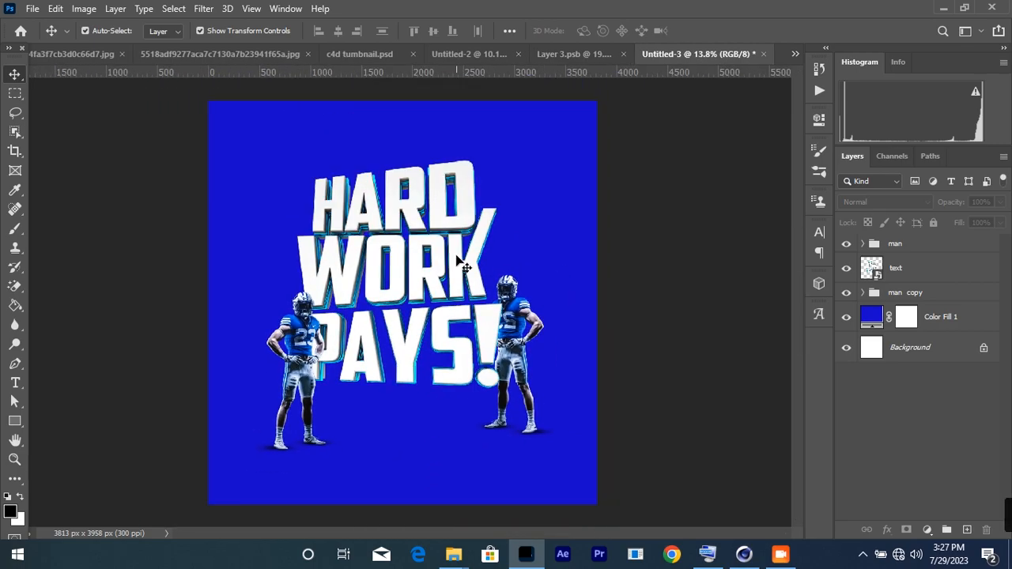
scroll(407, 475, "up", 1)
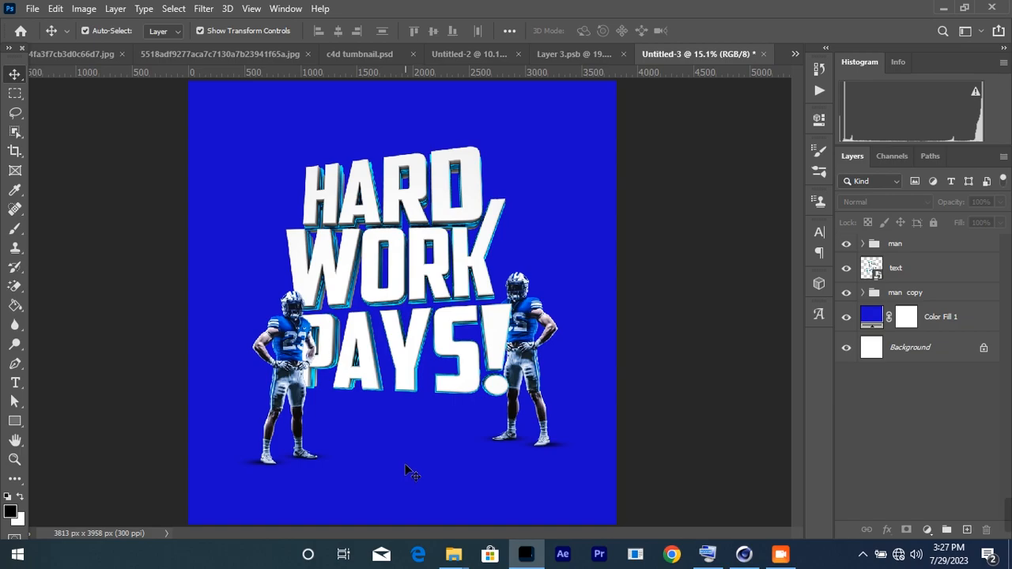
scroll(405, 467, "down", 1)
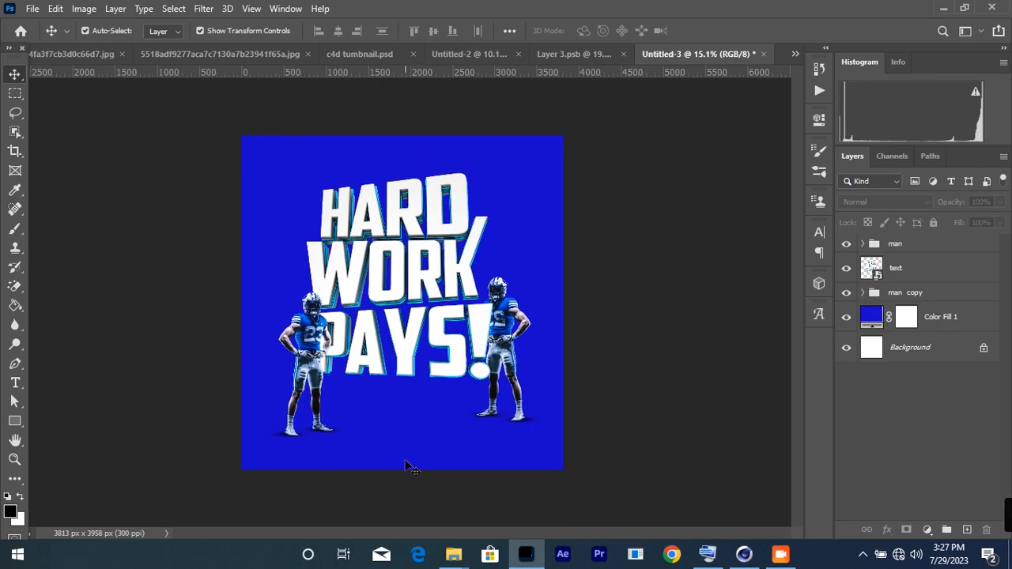
scroll(403, 459, "up", 2)
scroll(419, 430, "down", 1)
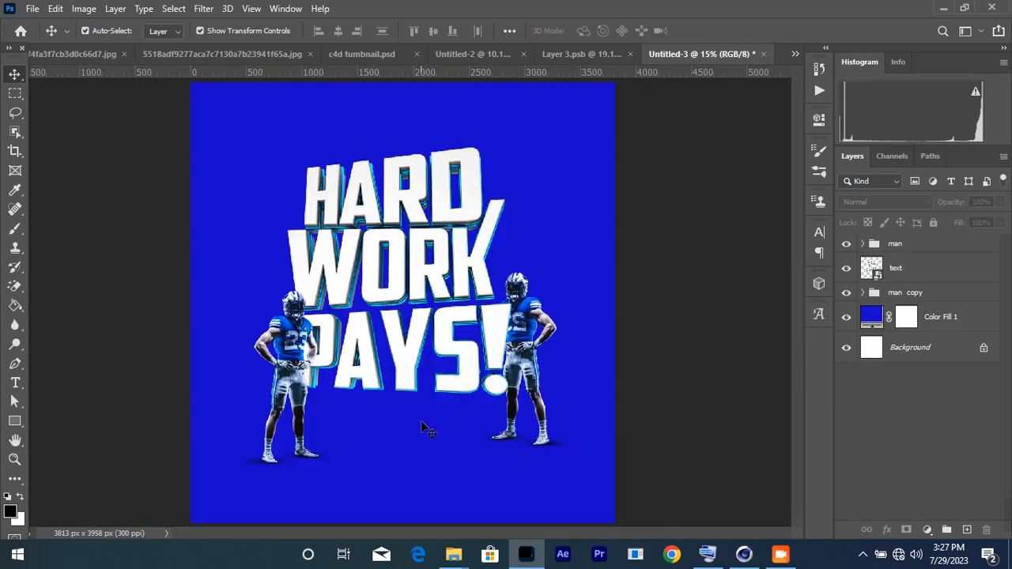
scroll(390, 475, "up", 1)
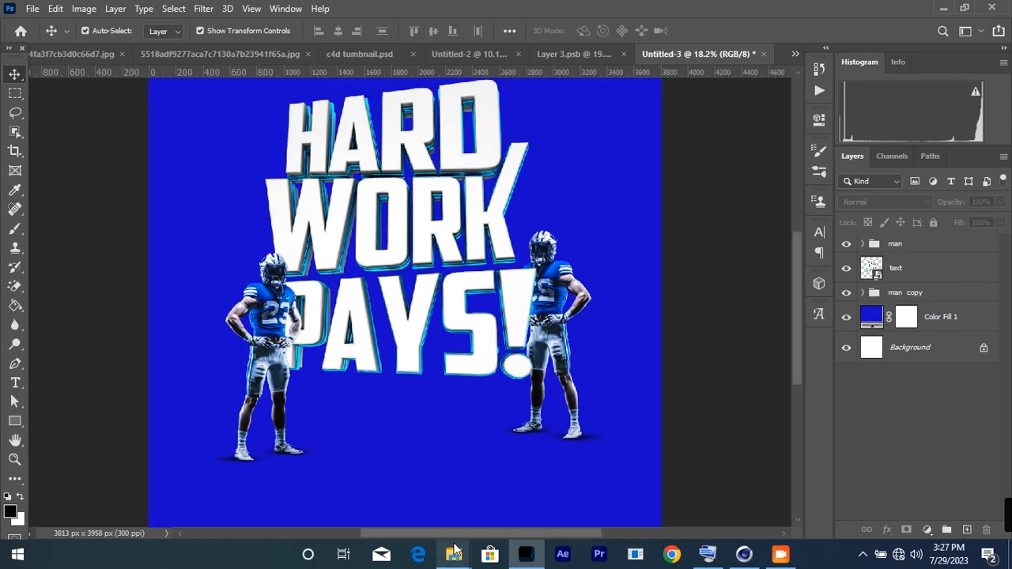
Step: Drag the orange lens-flare image from the materials gh folder into the poster
mouse_move(455, 554)
left_click(465, 496)
left_click(492, 458)
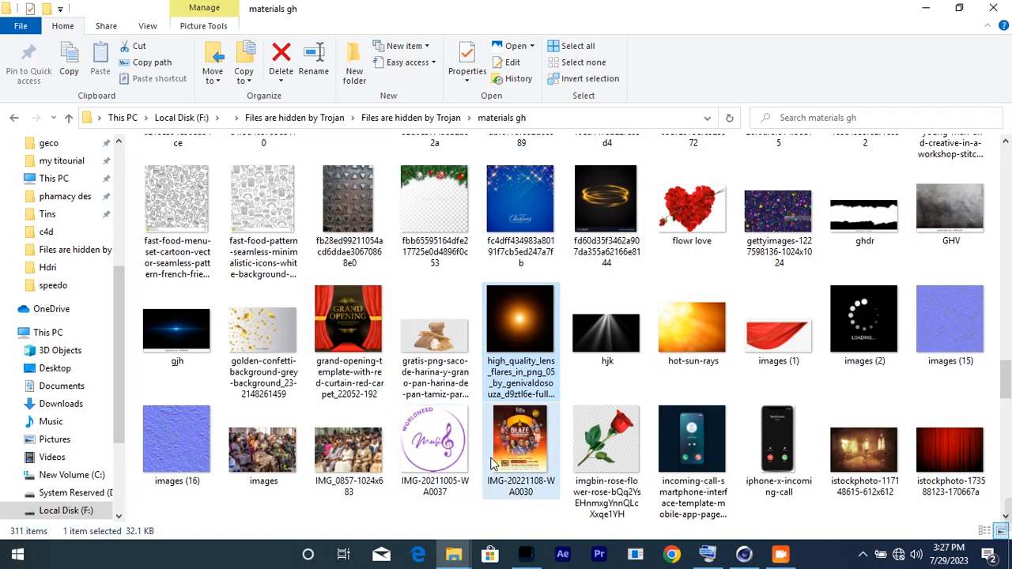
left_click(523, 324)
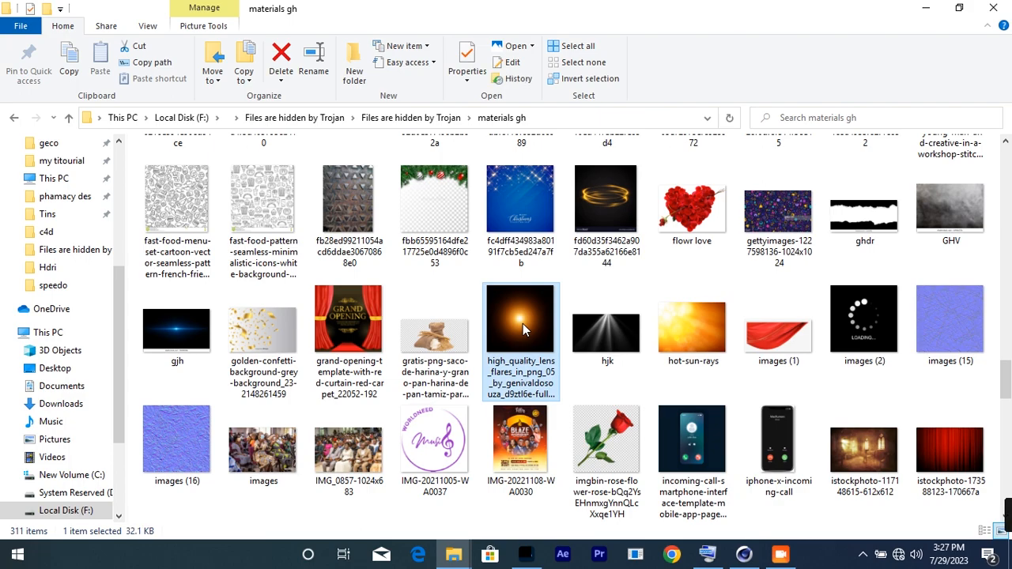
left_click_drag(523, 324, 455, 348)
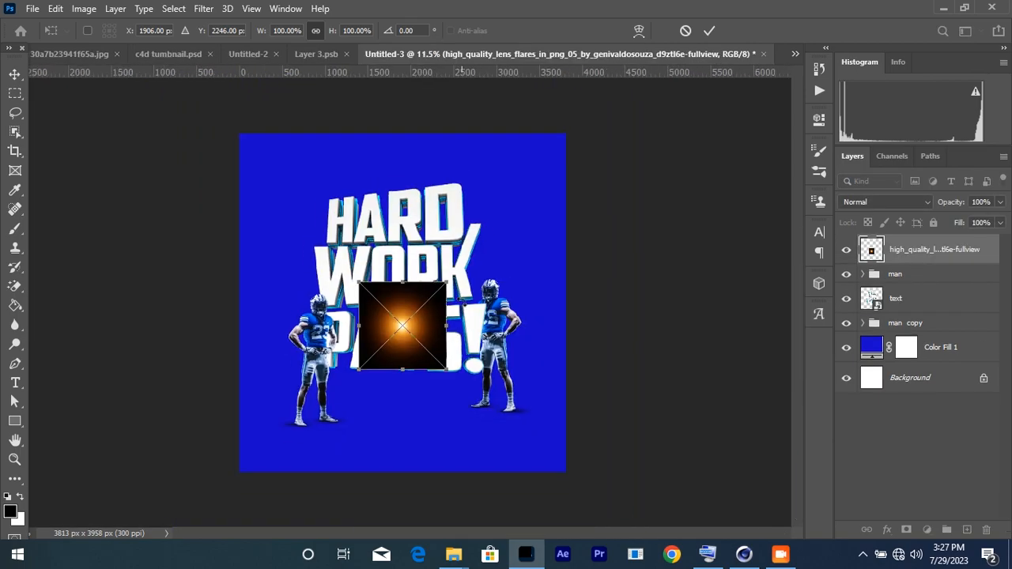
Step: Enlarge the lens flare to 281.67%, move it to the poster's bottom, and set it to Screen blending
left_click_drag(449, 279, 606, 119)
left_click_drag(502, 244, 402, 454)
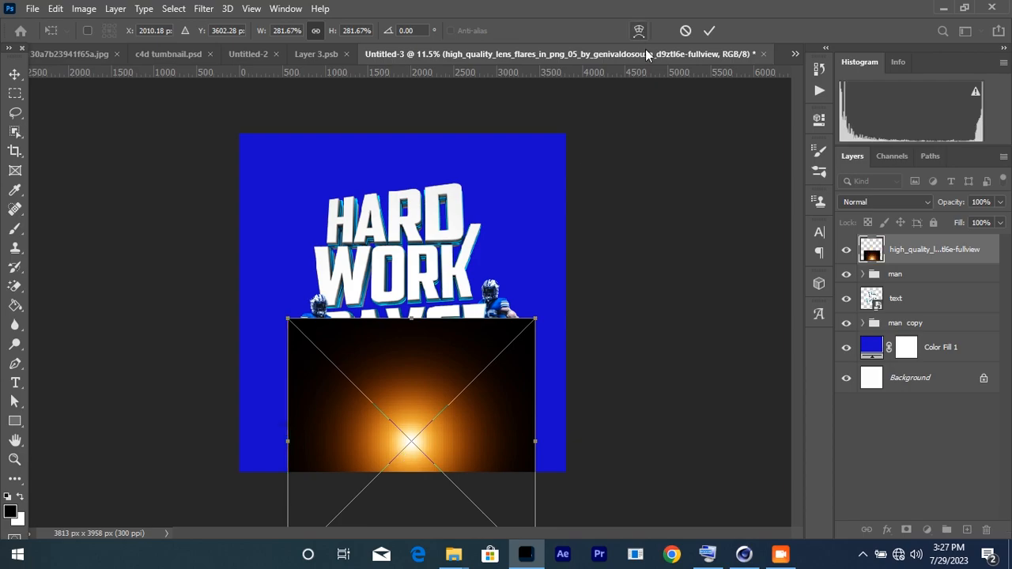
left_click(714, 33)
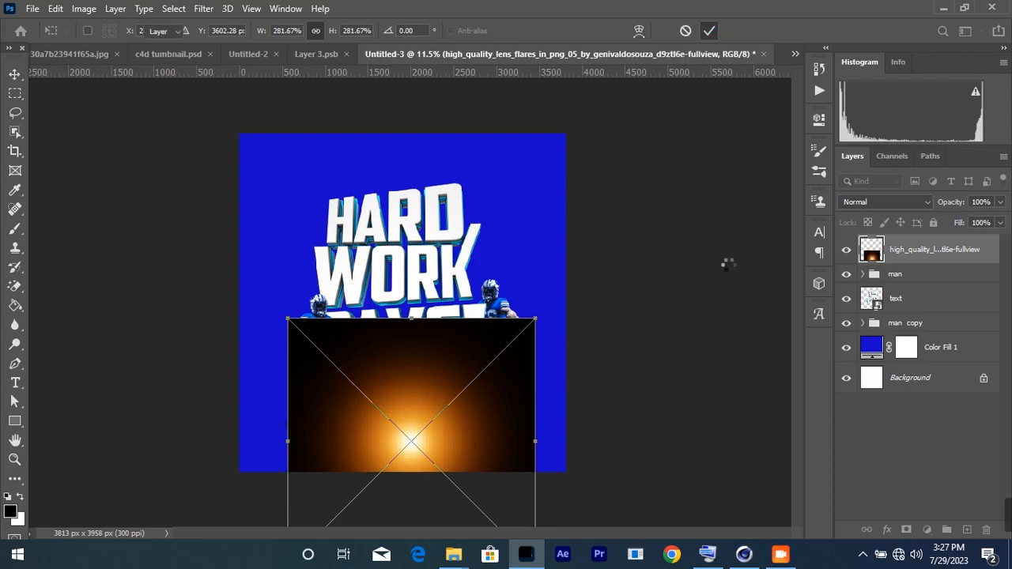
left_click(880, 202)
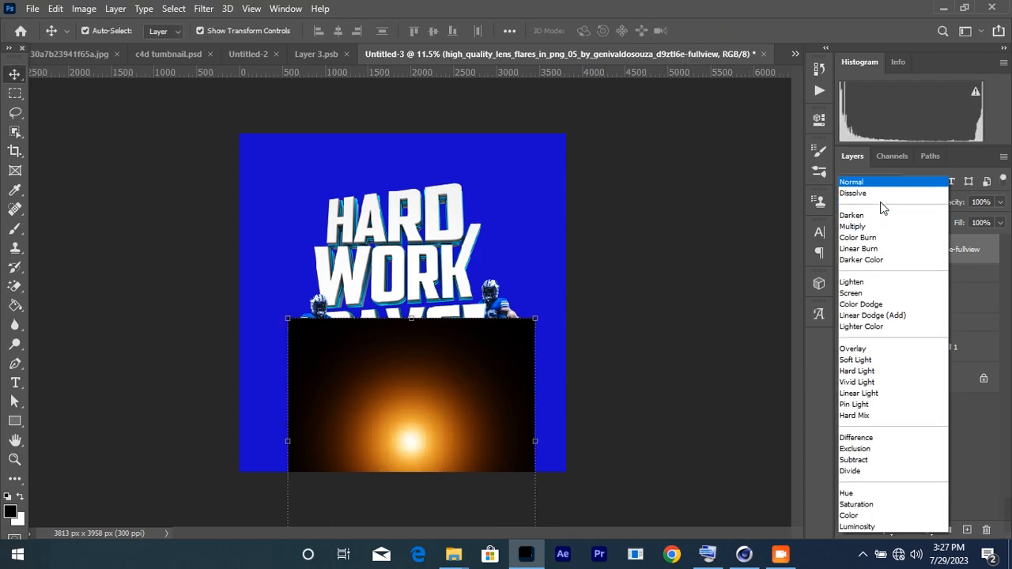
left_click(868, 294)
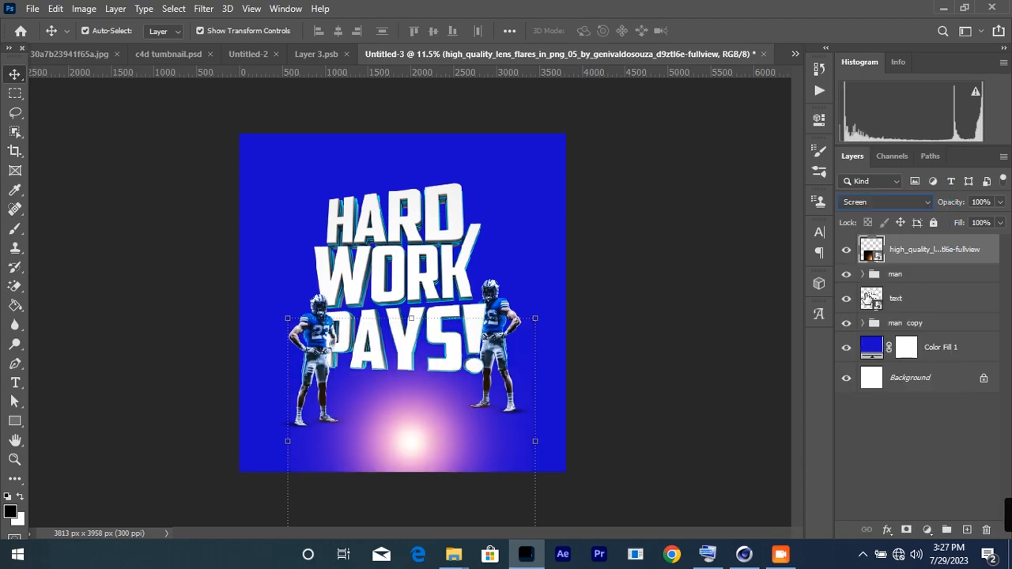
Step: Rasterize the lens flare and tint it blue with a clipped Hue/Saturation at -180 hue
right_click(927, 249)
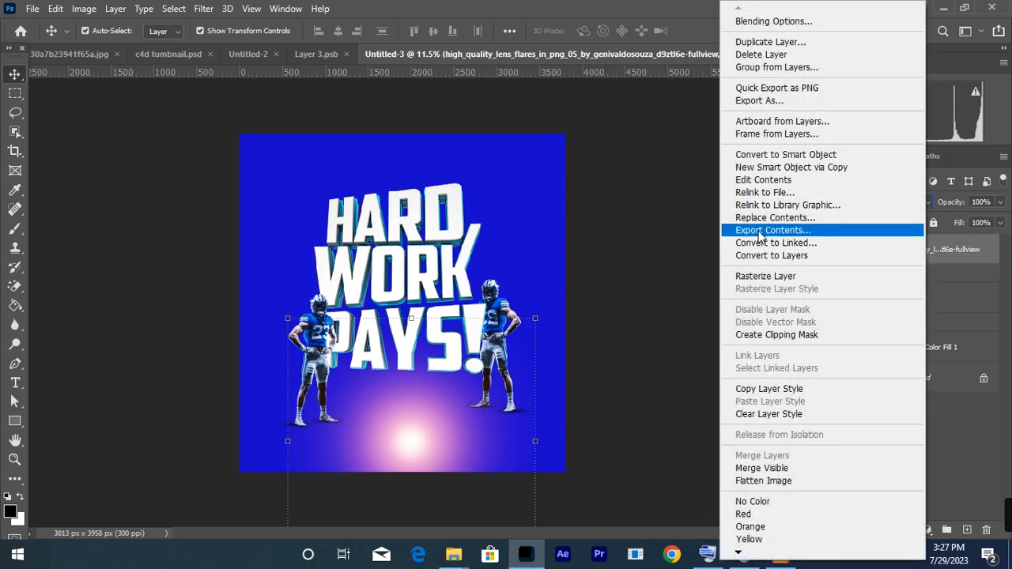
left_click(920, 274)
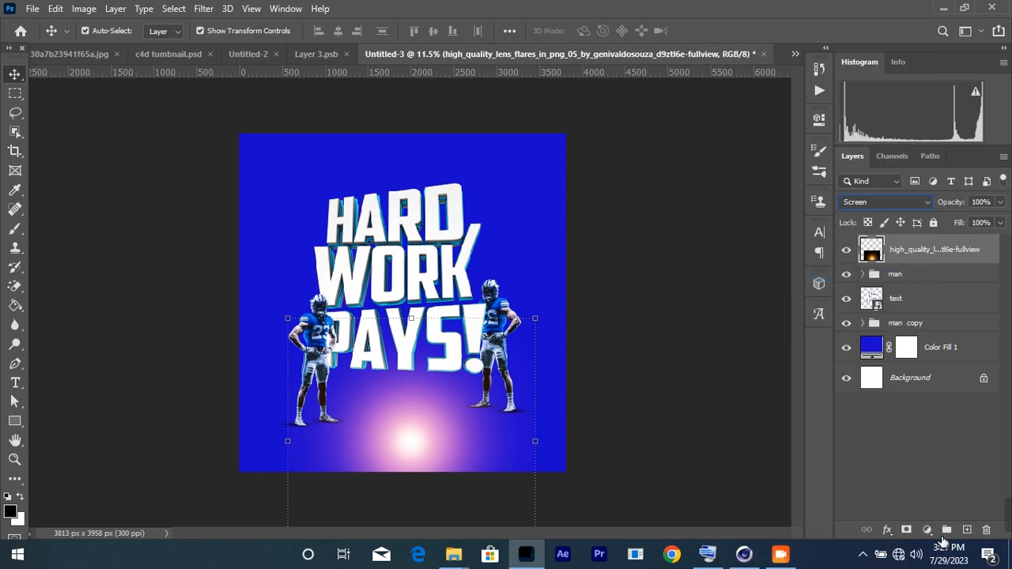
left_click(927, 530)
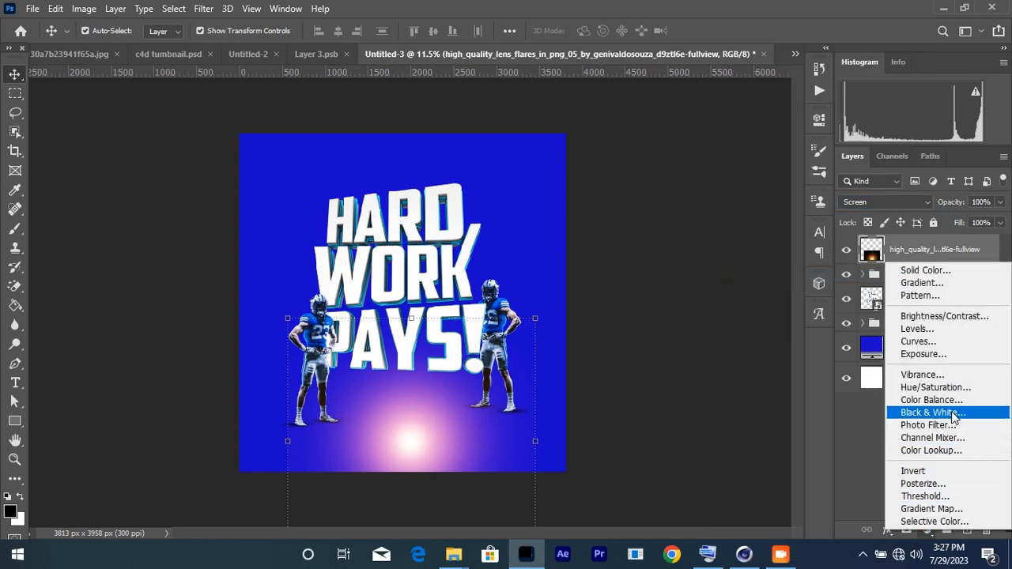
left_click(935, 388)
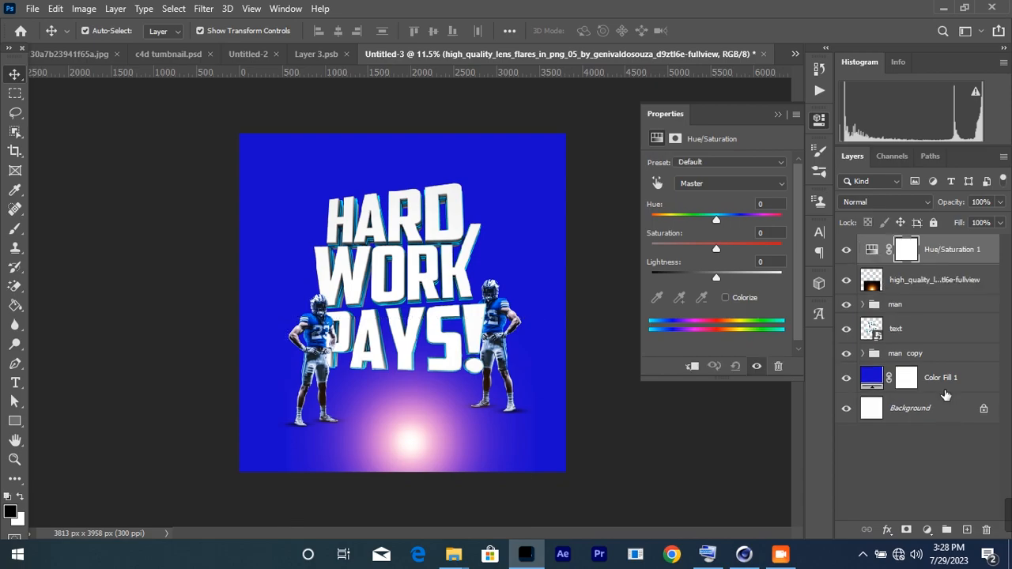
left_click(691, 368)
left_click_drag(717, 218, 646, 223)
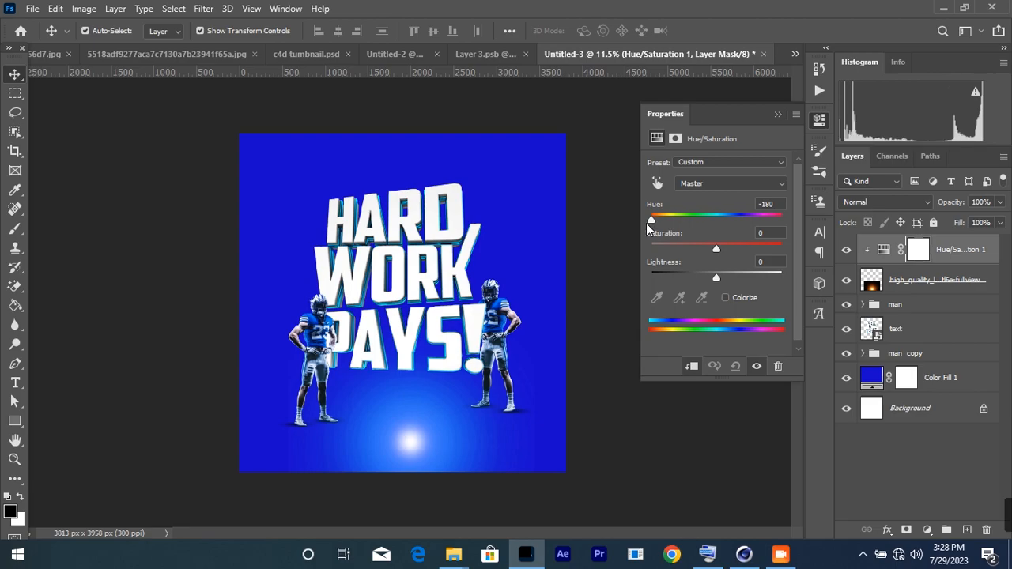
left_click(777, 113)
Step: Scale the flare up, stretch it wider and move it down toward the poster bottom
left_click(417, 450)
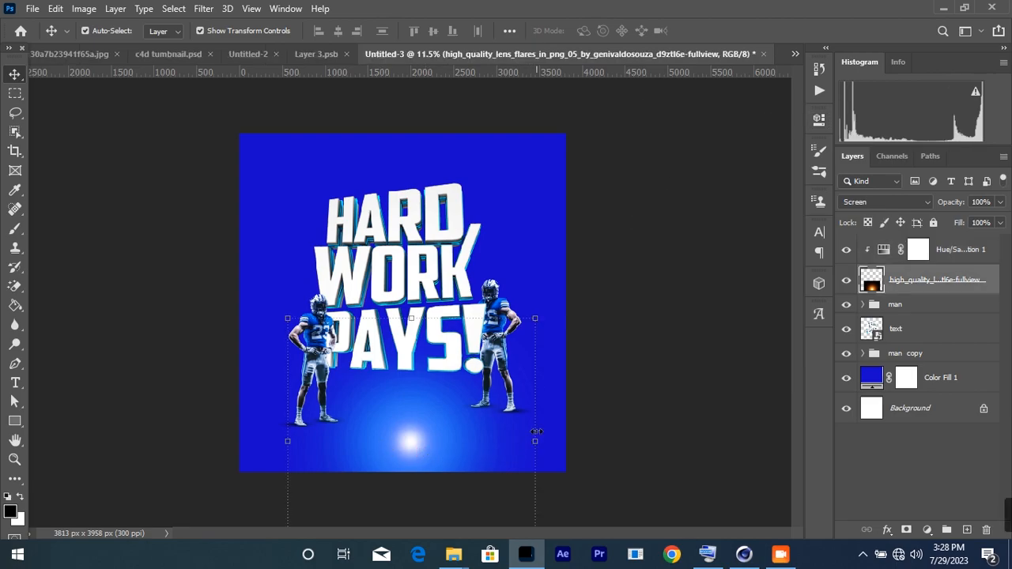
key("ctrl+t")
left_click_drag(544, 435, 663, 436)
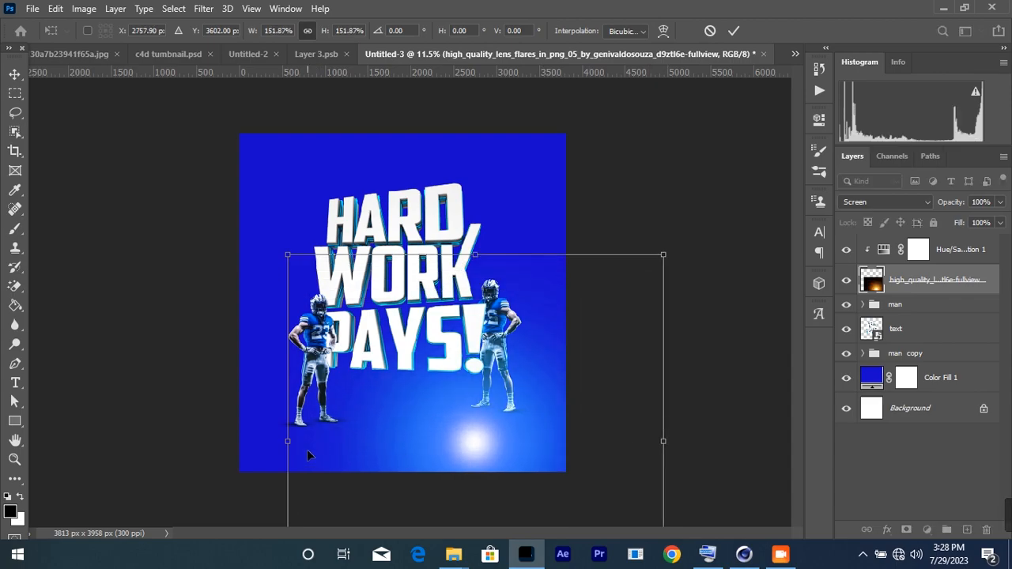
left_click_drag(288, 441, 215, 440)
left_click_drag(445, 443, 416, 506)
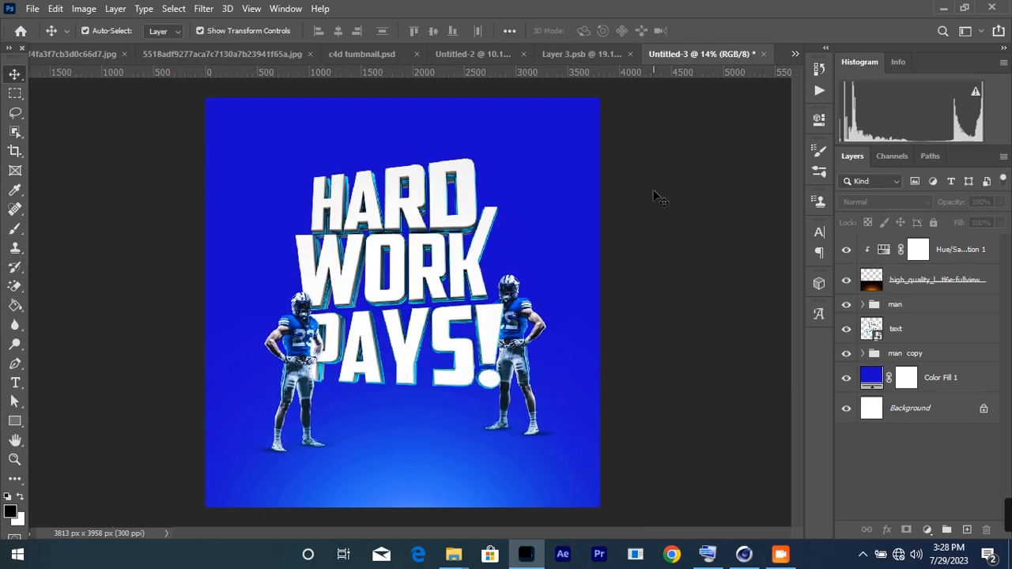
Step: Add a new empty layer above the Hue/Saturation layer and enlarge the brush
left_click(24, 231)
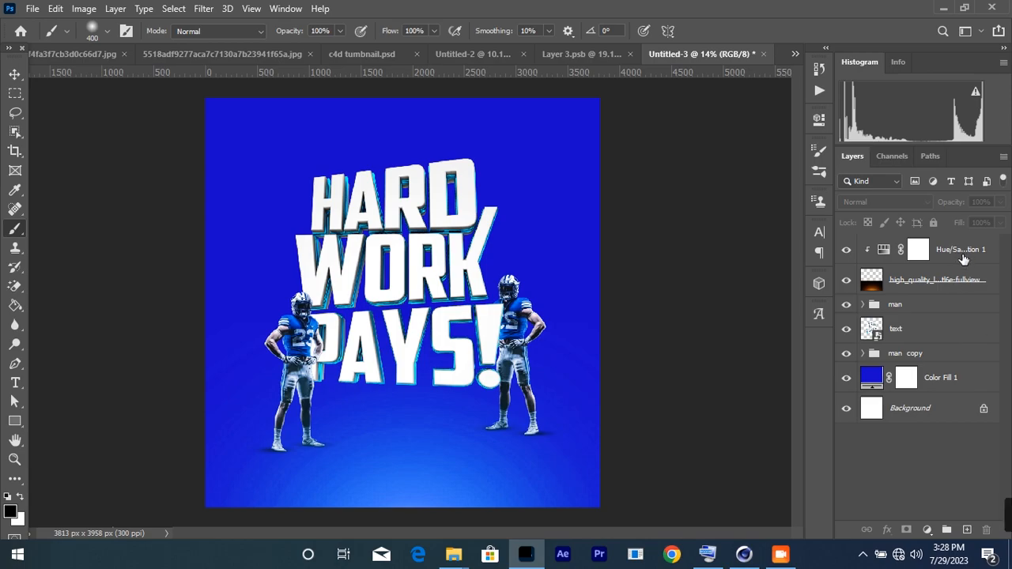
left_click(962, 260)
left_click(970, 528)
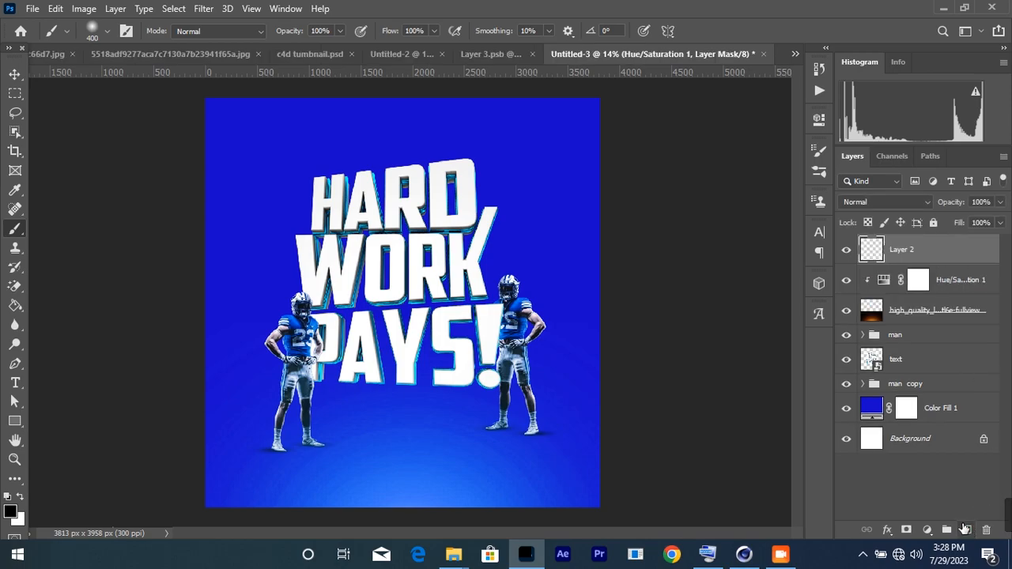
scroll(423, 290, "down", 2)
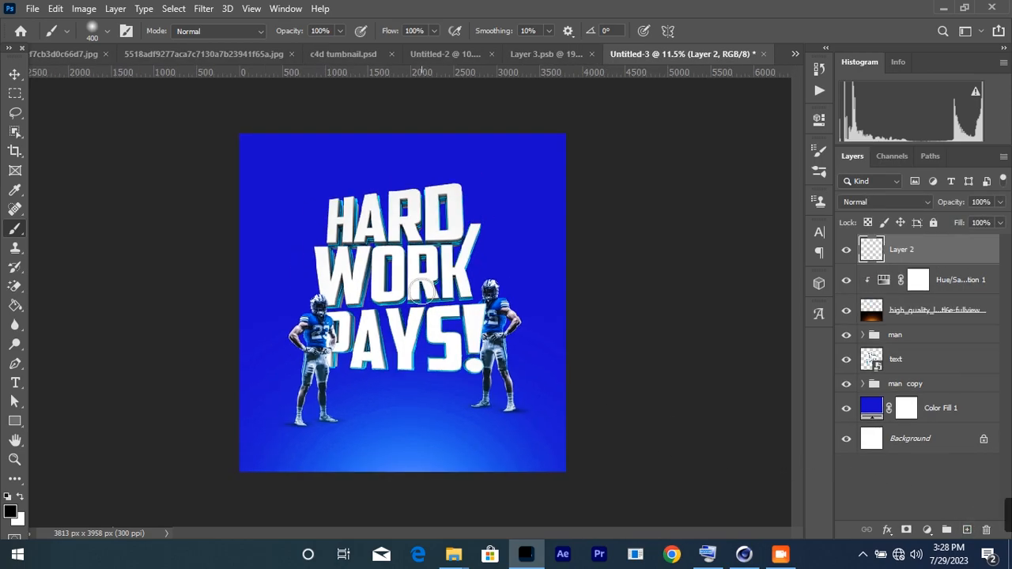
key("bracketright")
key("bracketright")
key("bracketright")
key("bracketright")
key("bracketright")
key("bracketright")
key("bracketright")
key("bracketright")
key("bracketright")
key("bracketright")
key("bracketright")
scroll(399, 194, "up", 2)
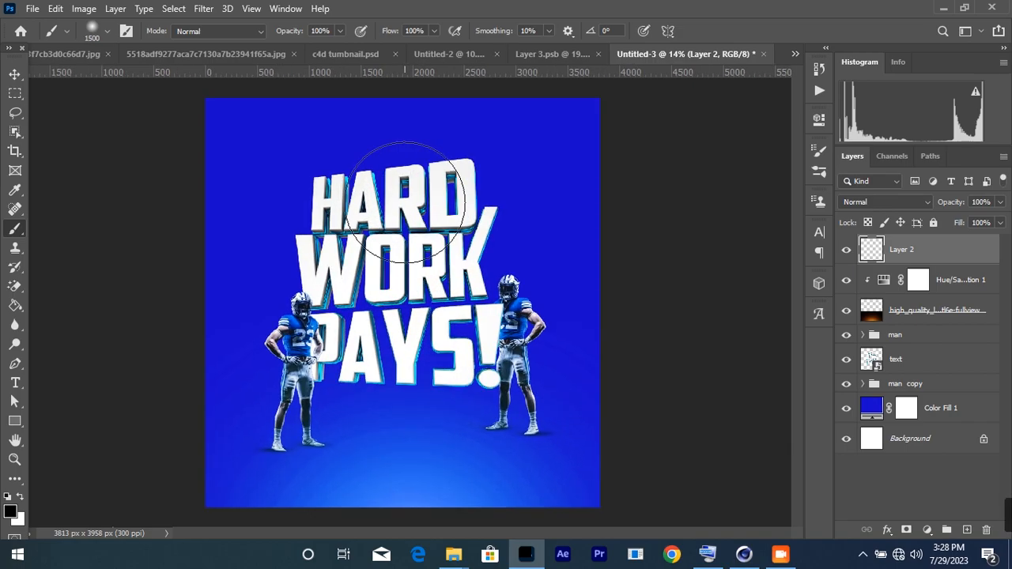
scroll(406, 206, "up", 1)
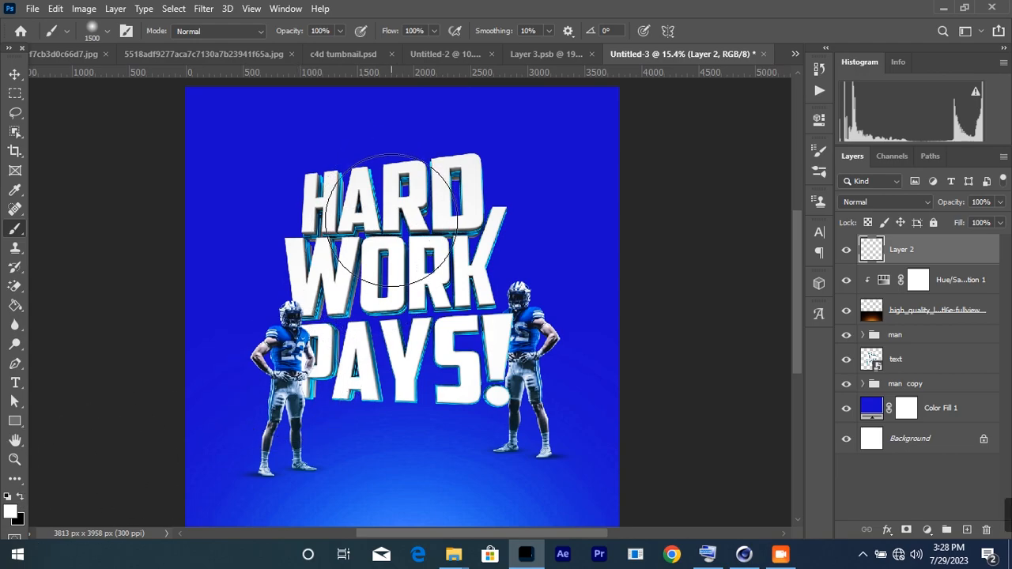
scroll(409, 201, "down", 3)
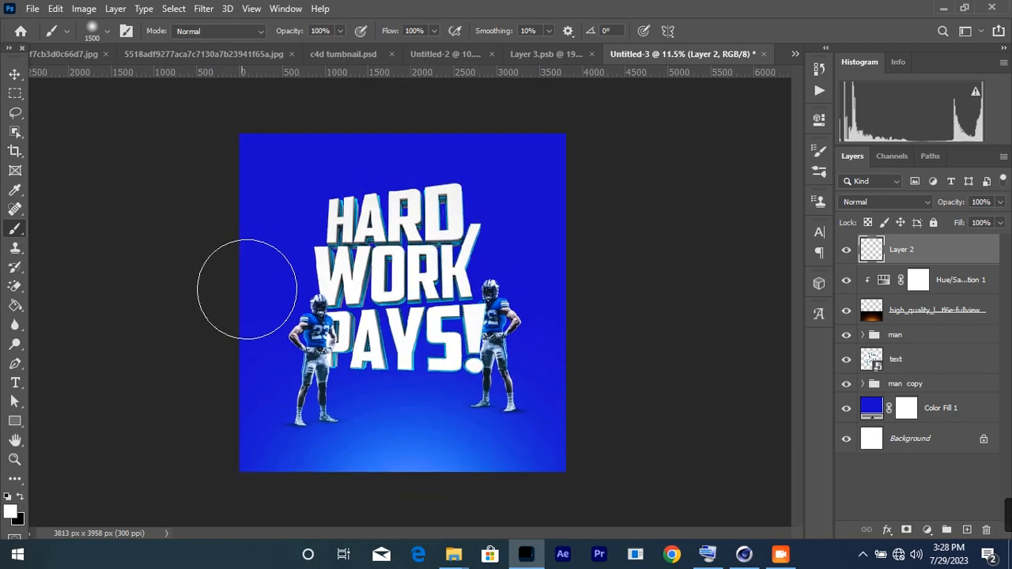
Step: Paint a broad white glow down the centre with a 1500 px, 0% hardness soft round brush
right_click(376, 277)
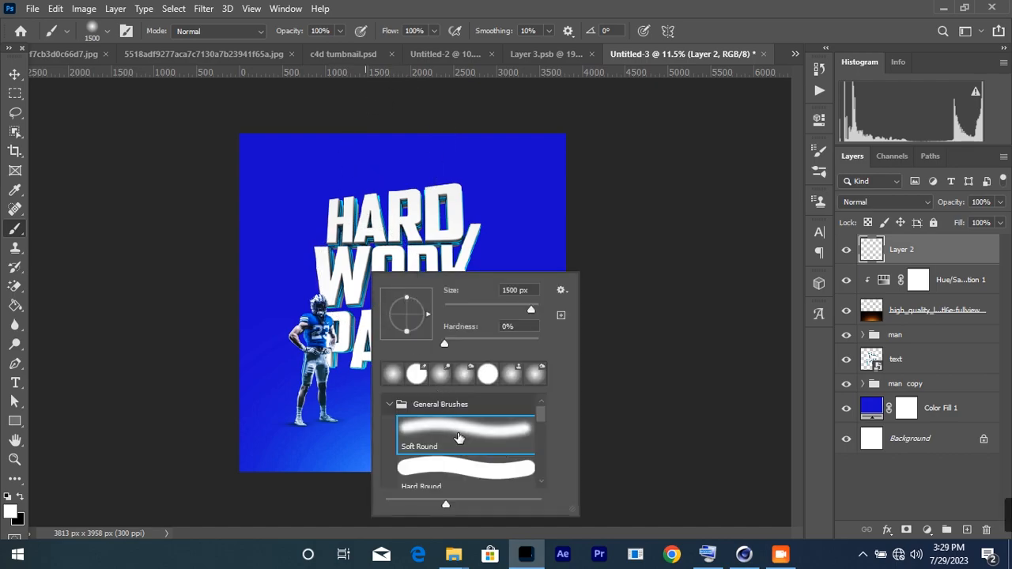
left_click(458, 432)
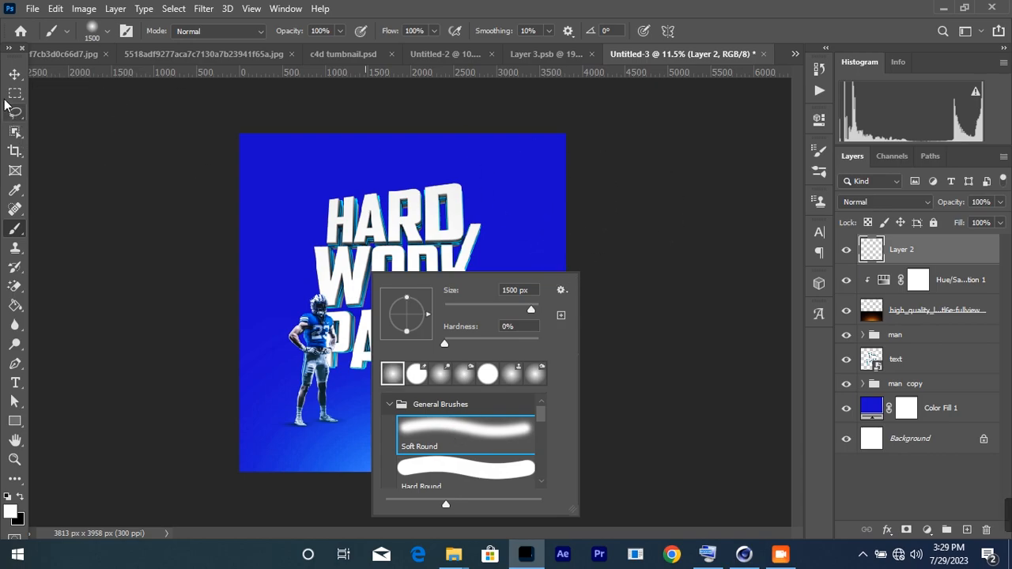
left_click(400, 139)
mouse_move(398, 162)
left_mouse_down()
mouse_move(380, 317)
mouse_move(361, 344)
mouse_move(373, 322)
mouse_move(389, 384)
left_mouse_up()
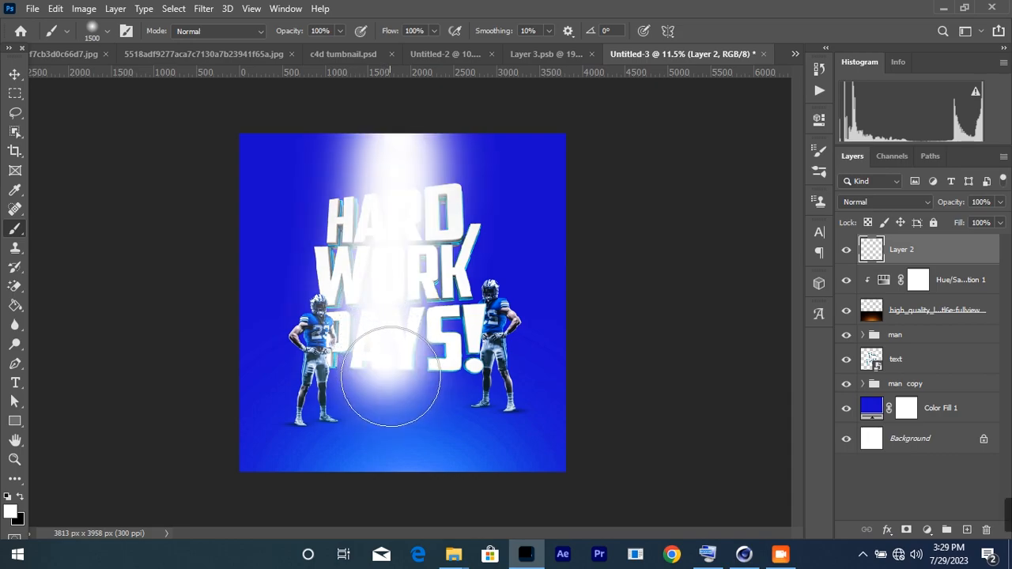
mouse_move(418, 180)
left_mouse_down()
mouse_move(413, 343)
mouse_move(420, 305)
mouse_move(427, 357)
left_mouse_up()
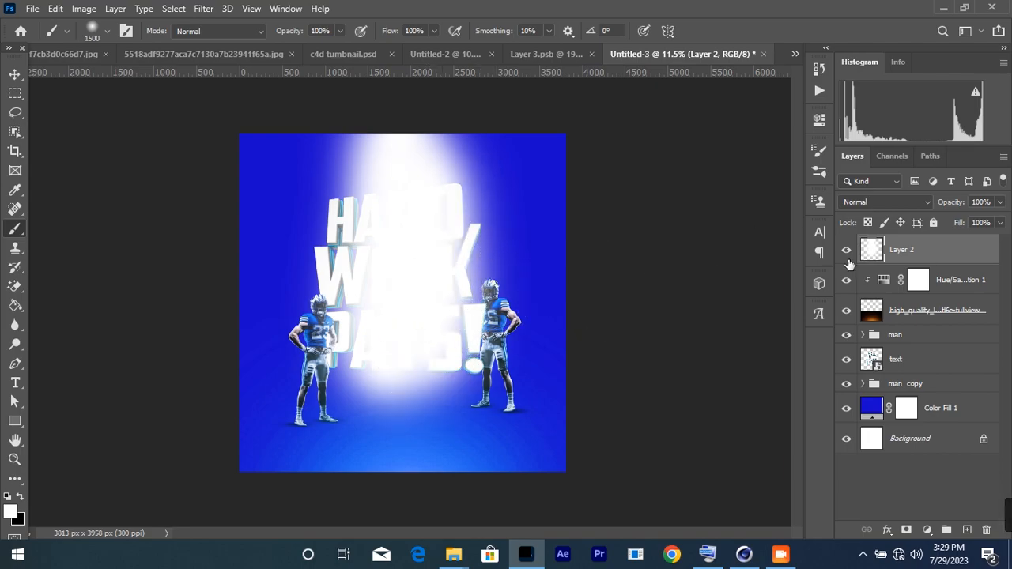
Step: Set Layer 2 to Overlay, compare it on and off, and move it below the text layer
left_click(884, 203)
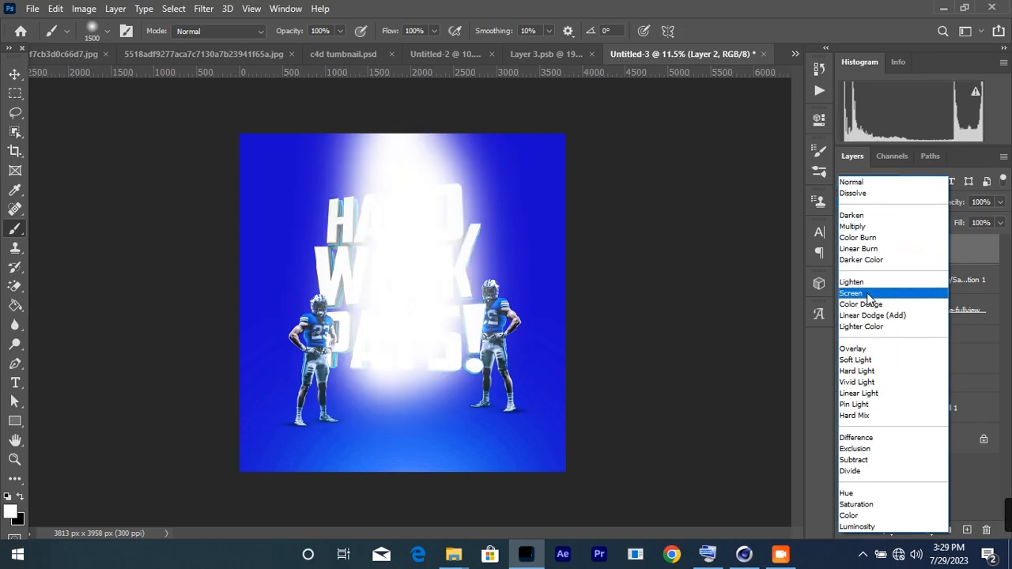
left_click(854, 349)
left_click(847, 250)
left_click(847, 250)
left_click_drag(930, 250, 906, 370)
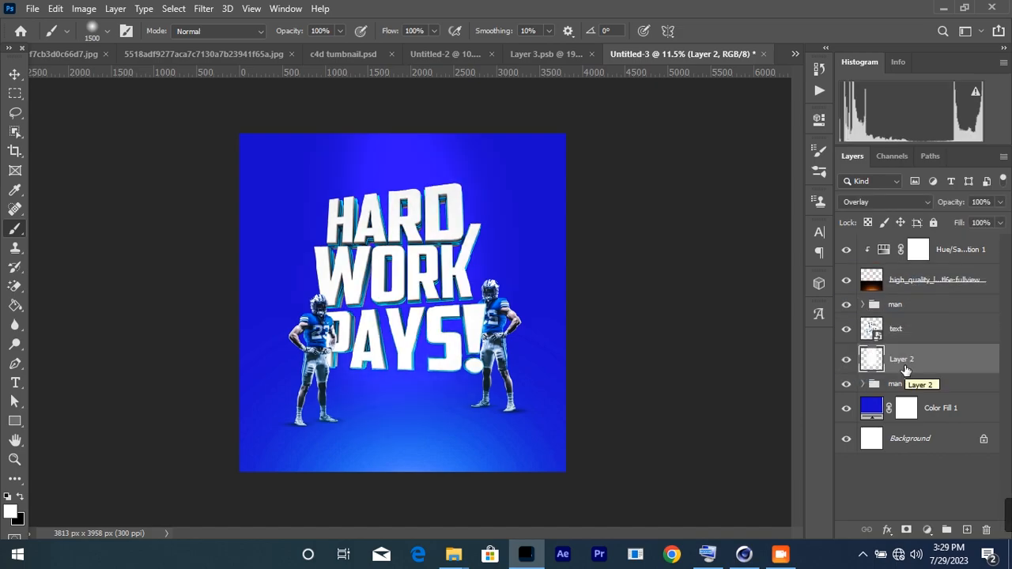
left_click(15, 73)
key("ctrl+0")
Step: Duplicate the glow layer to the top and set it to Dissolve at 2% opacity
left_click_drag(927, 361, 917, 249)
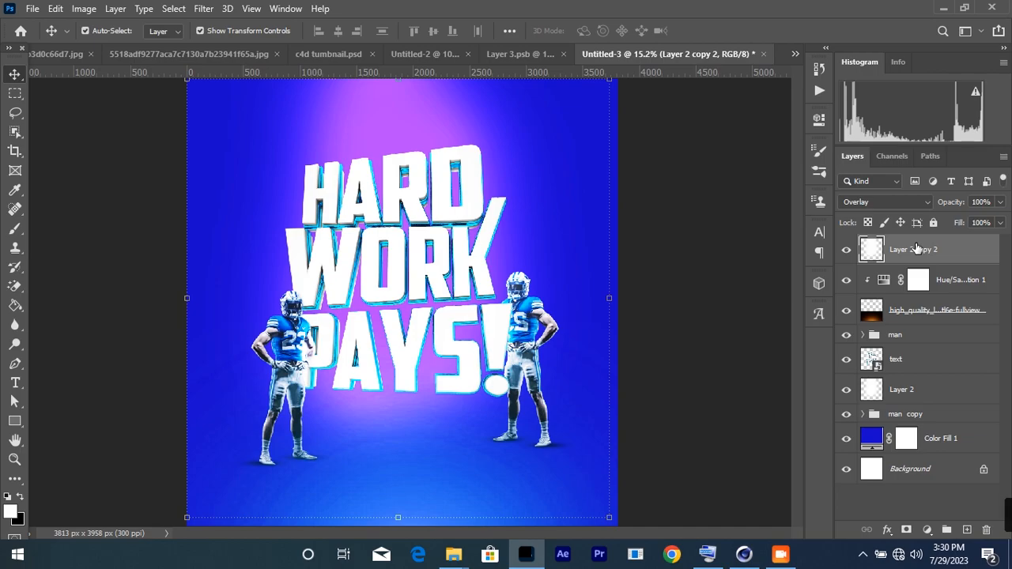
left_click(886, 202)
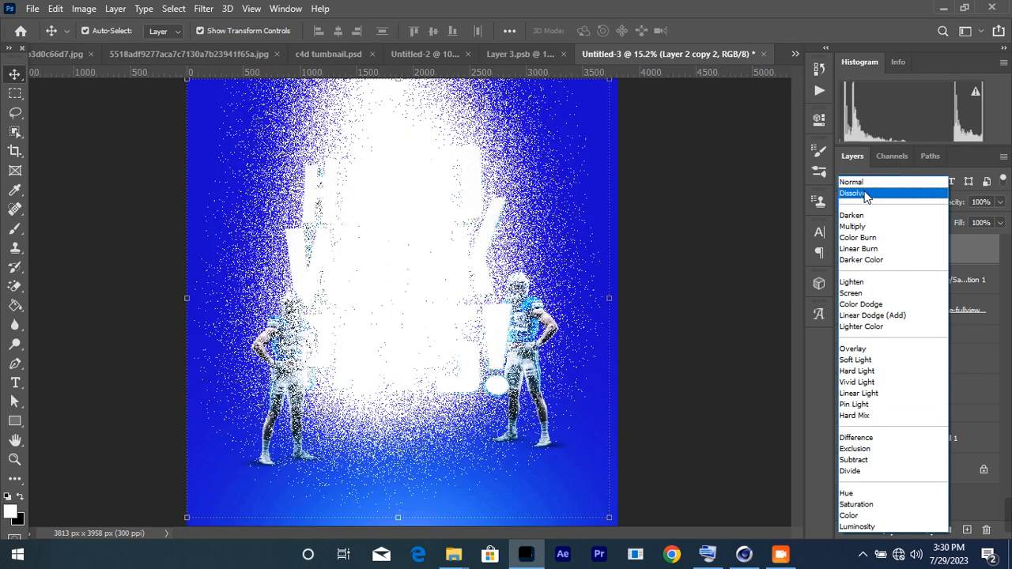
left_click(866, 195)
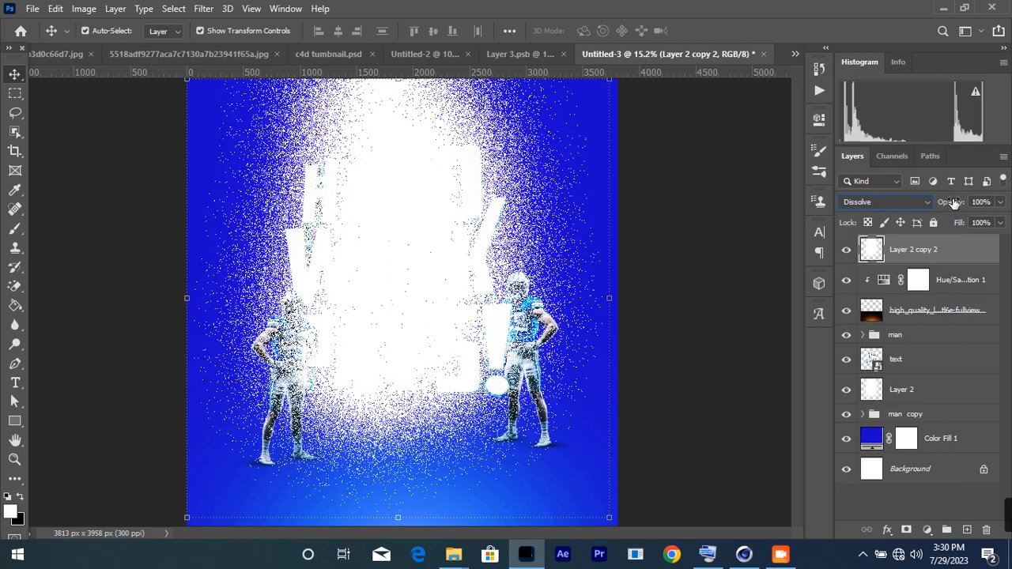
left_click_drag(956, 205, 874, 204)
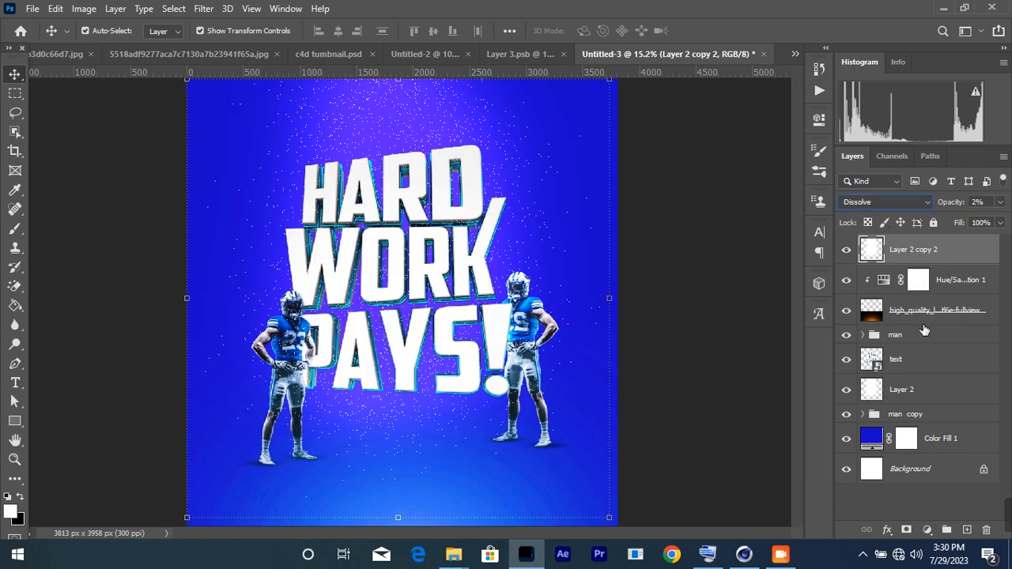
Step: Add a layer mask and paint black around the edges to keep the speckles in the upper centre
left_click(907, 530)
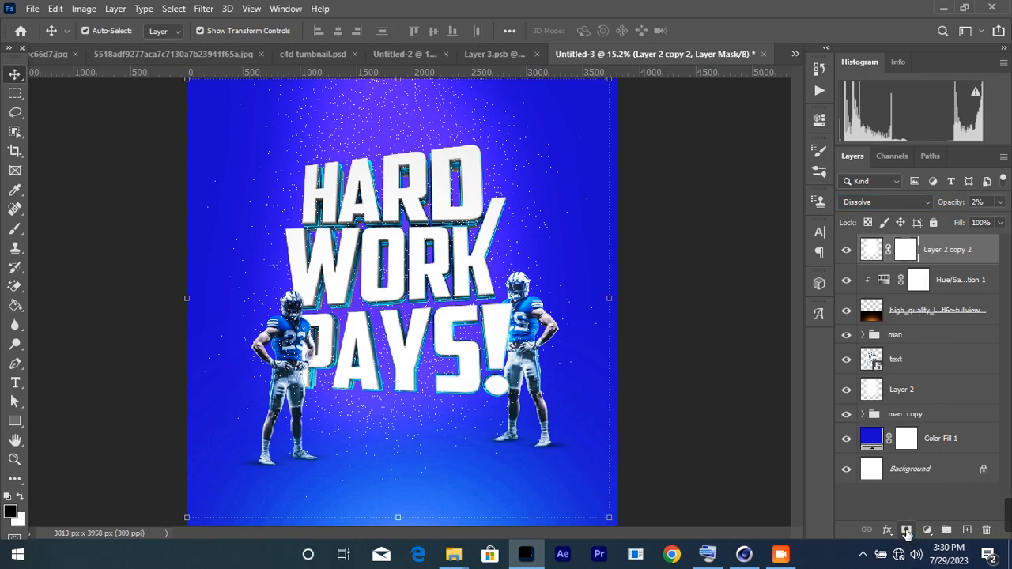
left_click(15, 229)
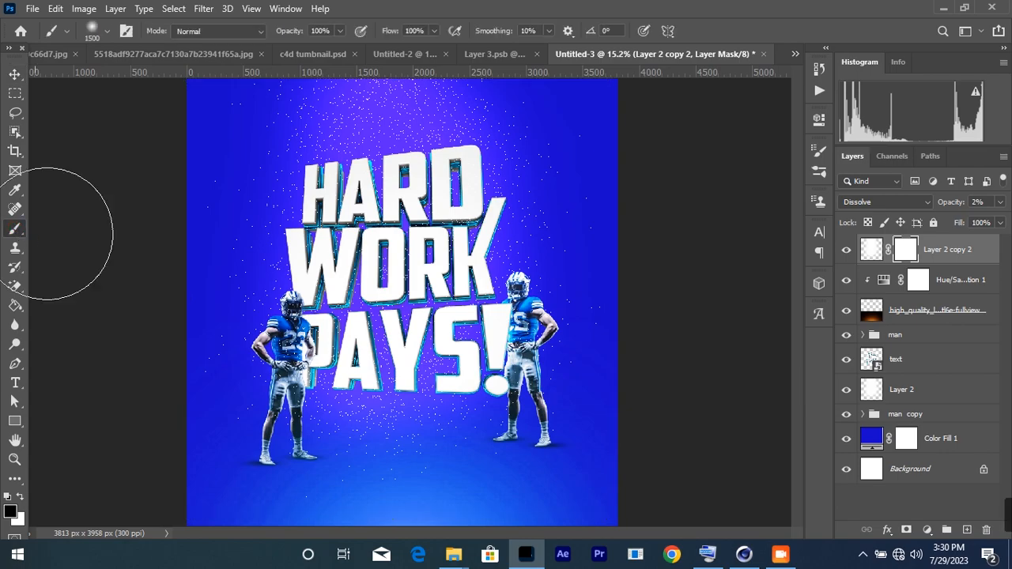
scroll(402, 242, "down", 3)
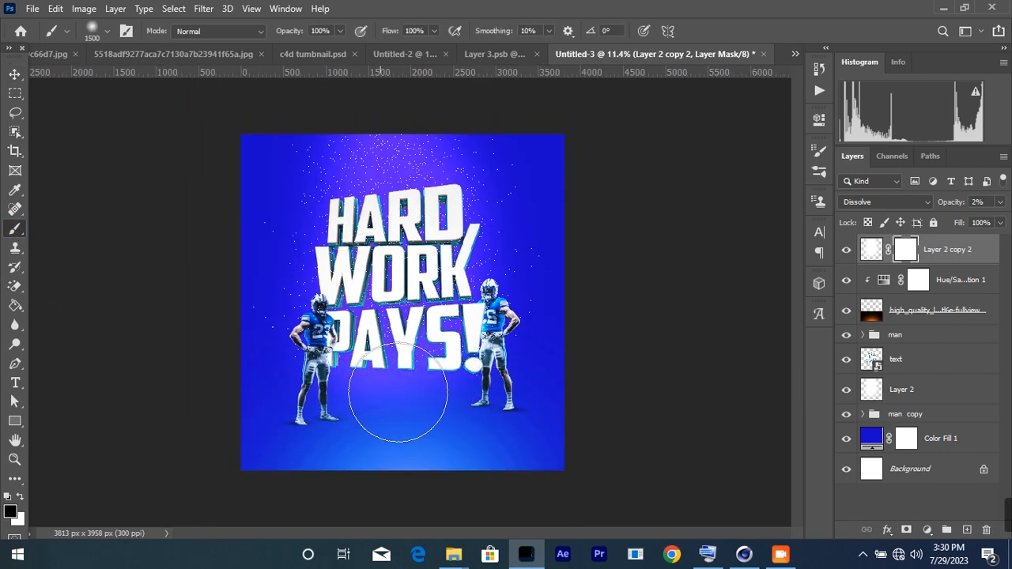
mouse_move(549, 192)
left_mouse_down()
mouse_move(508, 422)
mouse_move(272, 388)
mouse_move(281, 336)
mouse_move(272, 152)
left_mouse_up()
mouse_move(291, 34)
left_mouse_down()
mouse_move(256, 34)
mouse_move(290, 34)
left_mouse_up()
scroll(401, 162, "up", 3)
left_click(280, 154)
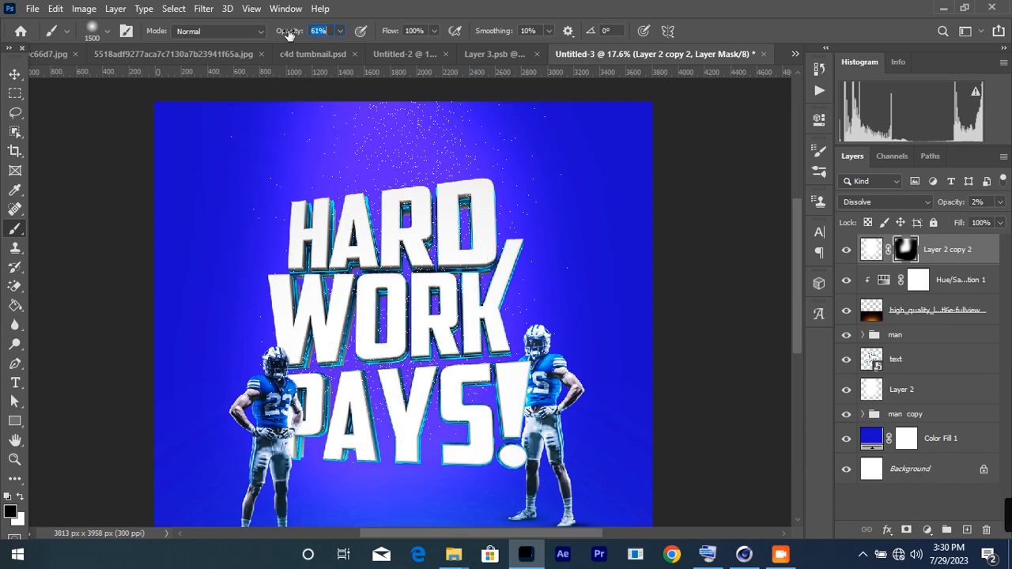
key("v")
scroll(386, 208, "down", 2)
scroll(386, 208, "up", 2)
scroll(386, 208, "down", 2)
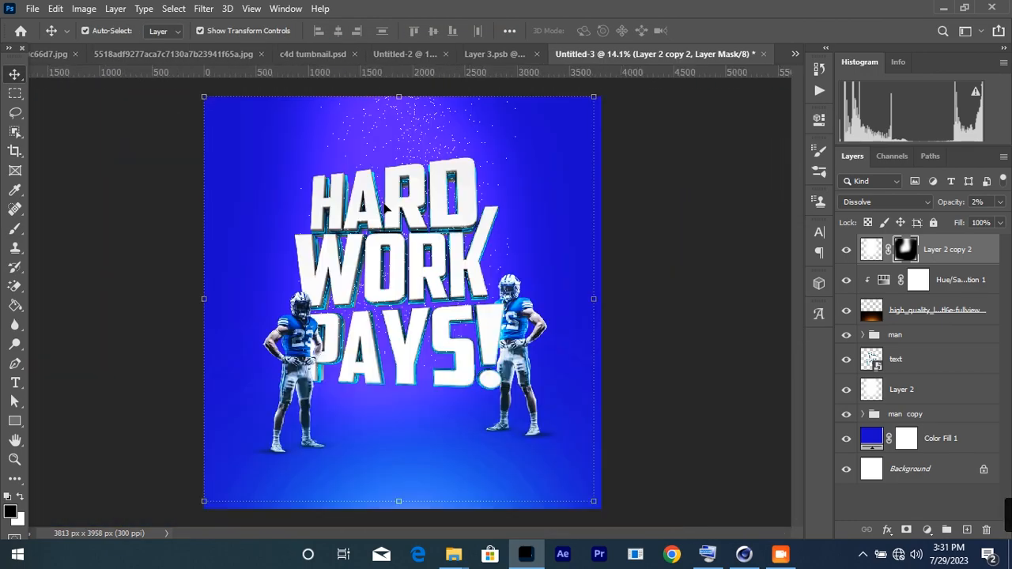
scroll(393, 214, "up", 1)
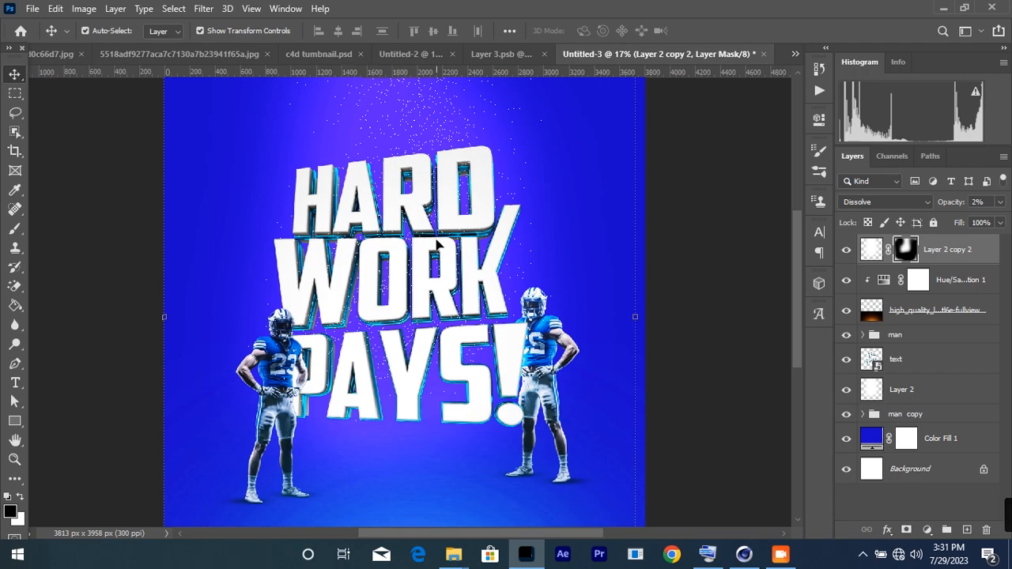
scroll(437, 244, "down", 1)
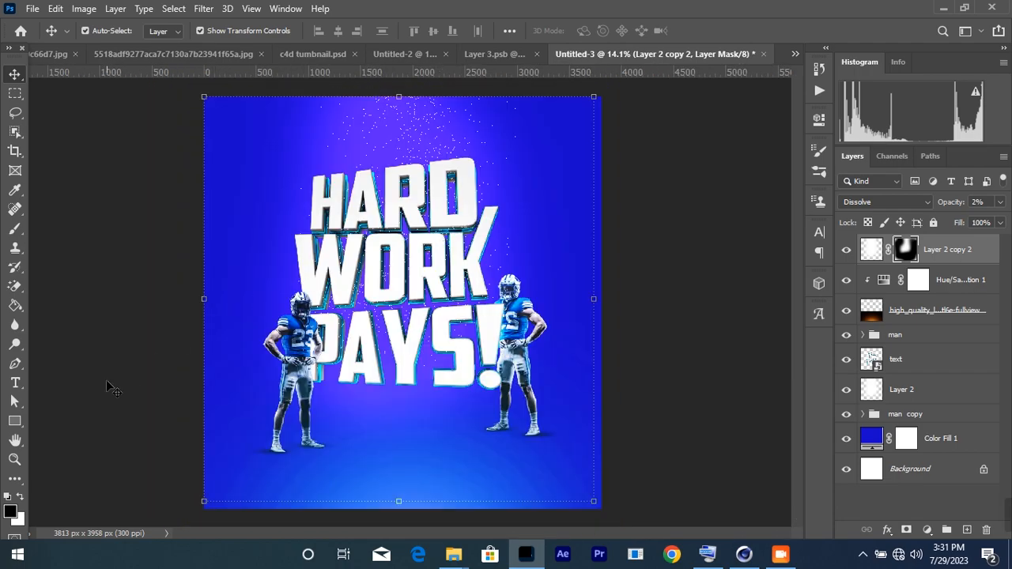
left_click(87, 384)
Step: Draw a thin tall bar from the top, place it beneath the text, and duplicate it slightly right
left_click(15, 420)
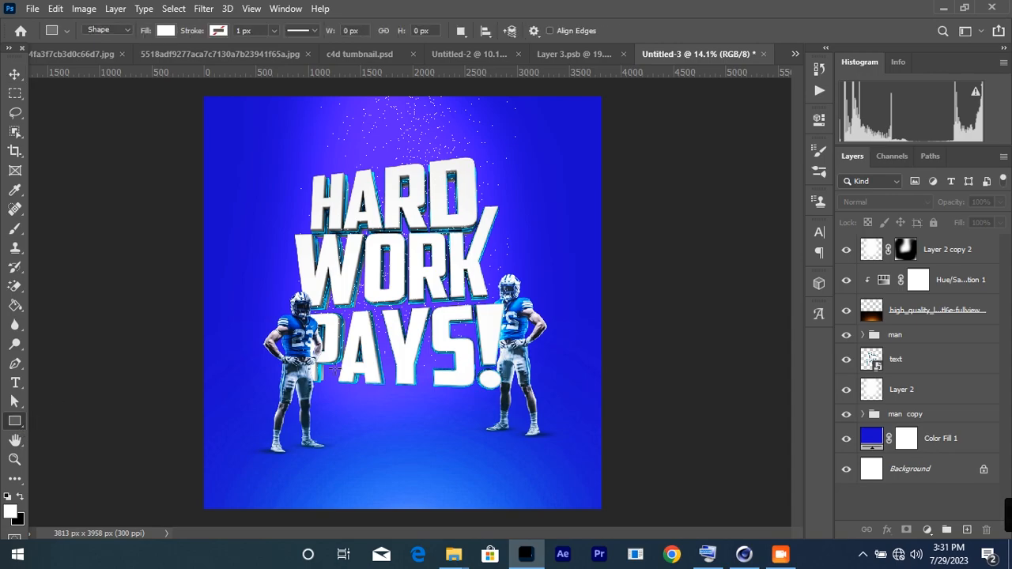
scroll(354, 104, "up", 3)
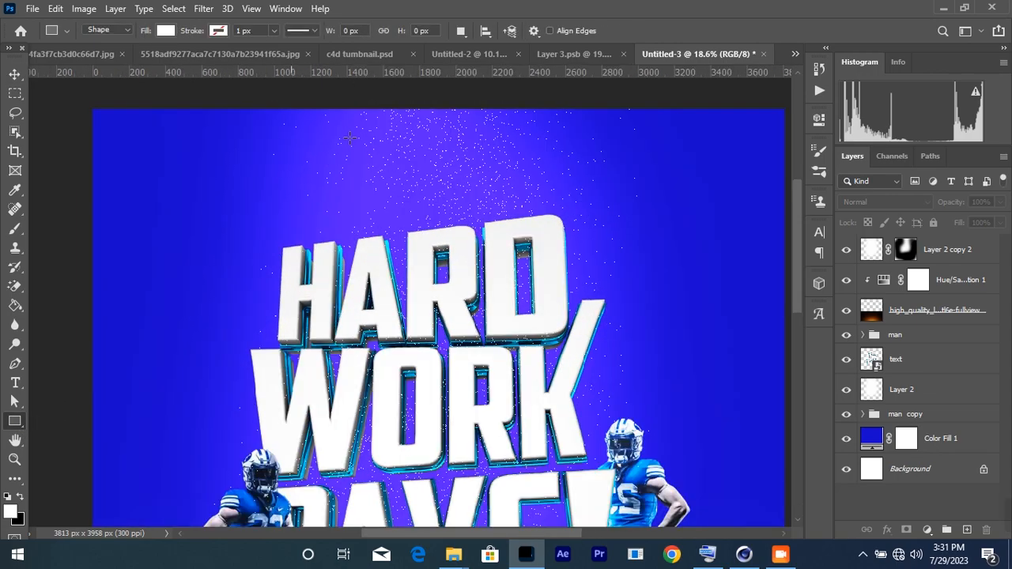
left_click_drag(321, 99, 324, 299)
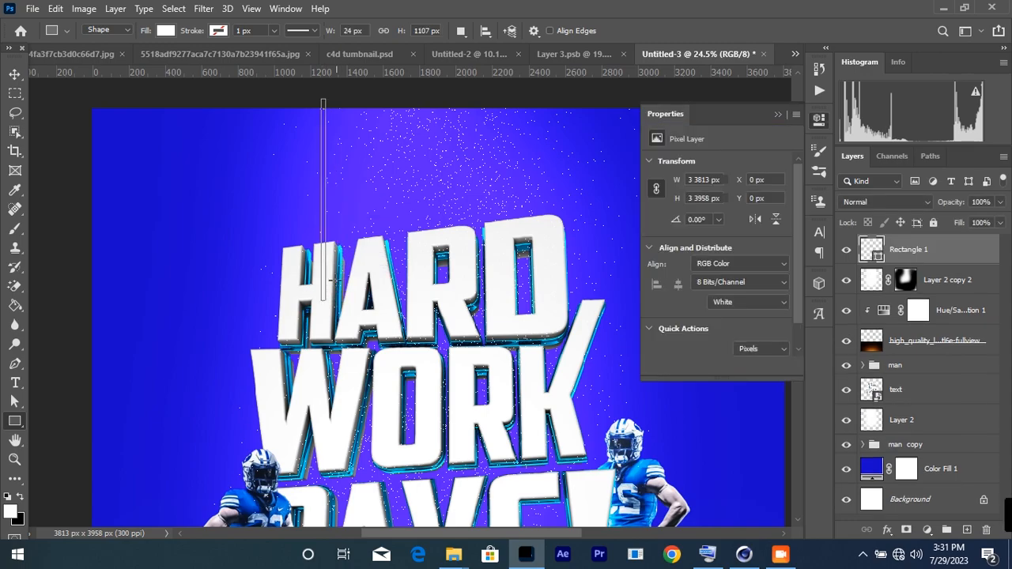
left_click_drag(936, 260, 928, 392)
left_click(15, 74)
scroll(229, 79, "up", 3)
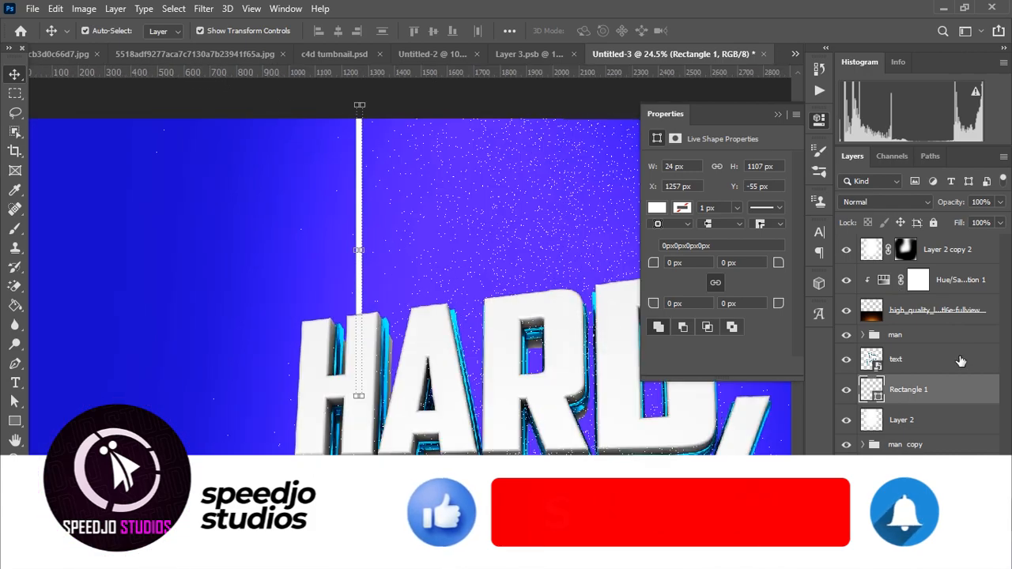
left_click_drag(919, 400, 920, 405)
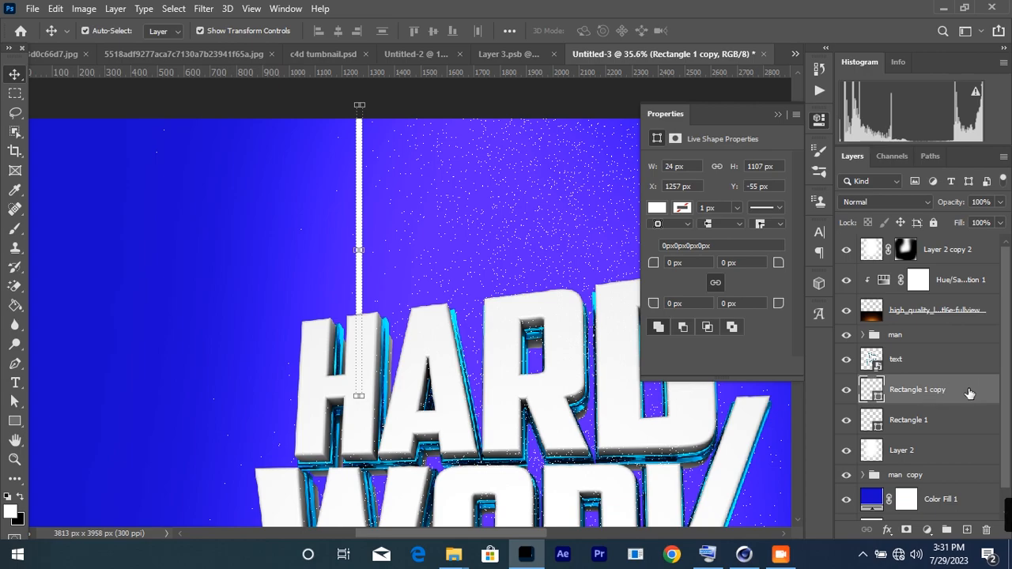
left_click(919, 422)
key("Right")
key("Right")
key("Right")
key("Right")
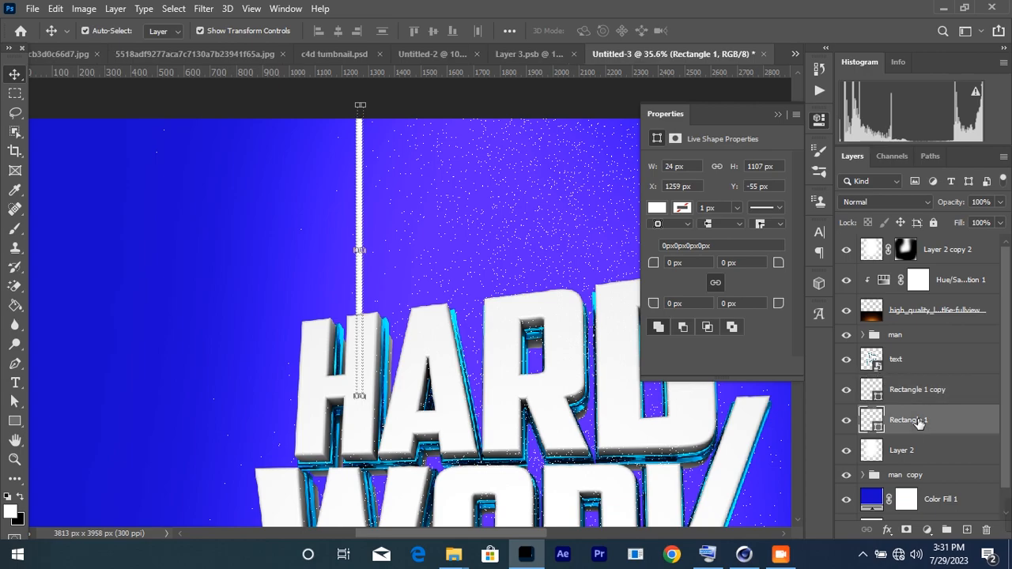
key("Right")
key("Right")
key("Right")
key("Right")
key("Right")
key("Right")
Step: Fill the bar with cyan #00eaff sampled from the headline and group the bars as 'Hang'
double_click(873, 424)
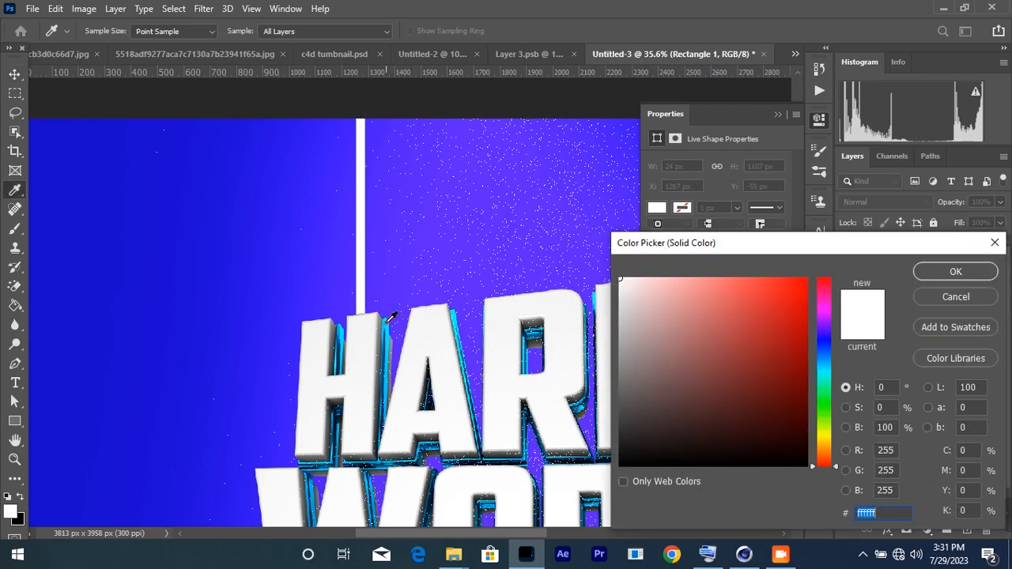
left_click(388, 320)
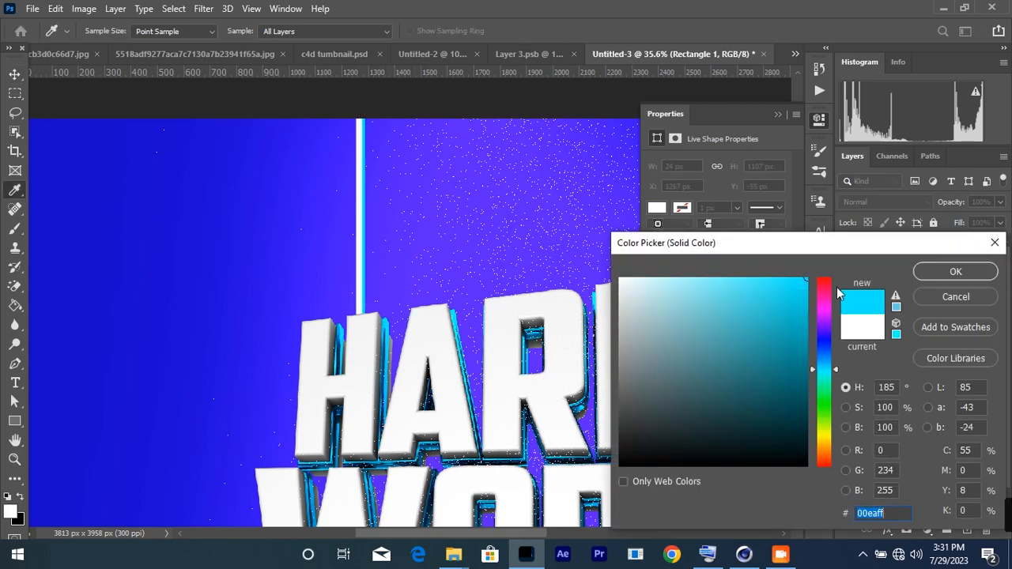
left_click(918, 272)
key("ctrl+g")
double_click(901, 383)
type("Hang")
key("Return")
Step: Duplicate the hang group, shift 'hang copy' to the right and reposition both groups over HARD
left_click_drag(912, 385, 912, 395)
key("ctrl+t")
scroll(356, 209, "down", 3)
left_click_drag(333, 201, 518, 199)
scroll(502, 203, "down", 4)
scroll(427, 137, "up", 5)
left_click_drag(428, 141, 449, 141)
key("Return")
left_click(897, 384)
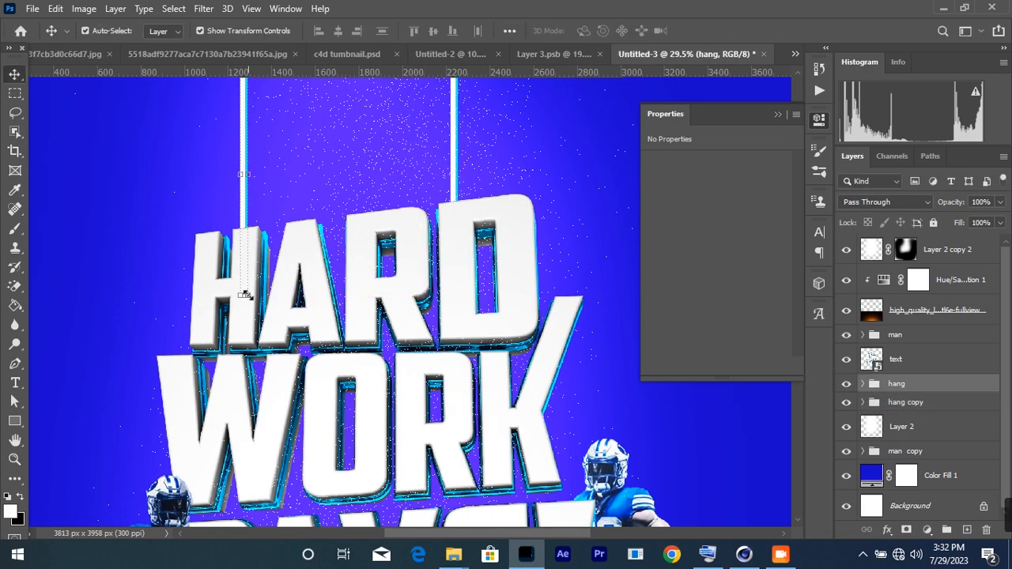
key("ctrl+t")
left_click_drag(246, 222, 296, 213)
scroll(397, 252, "down", 3)
scroll(397, 252, "down", 3)
key("Return")
left_click(449, 419)
scroll(450, 418, "up", 4)
scroll(451, 417, "down", 3)
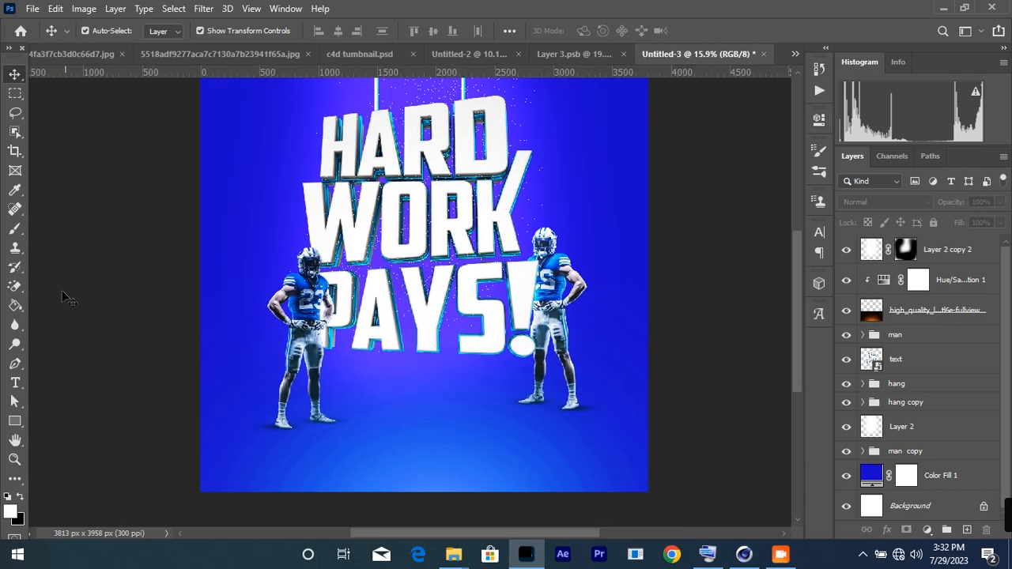
Step: On a new layer above Layer 2 copy 2, paint a soft white dab below PAYS!
left_click(13, 230)
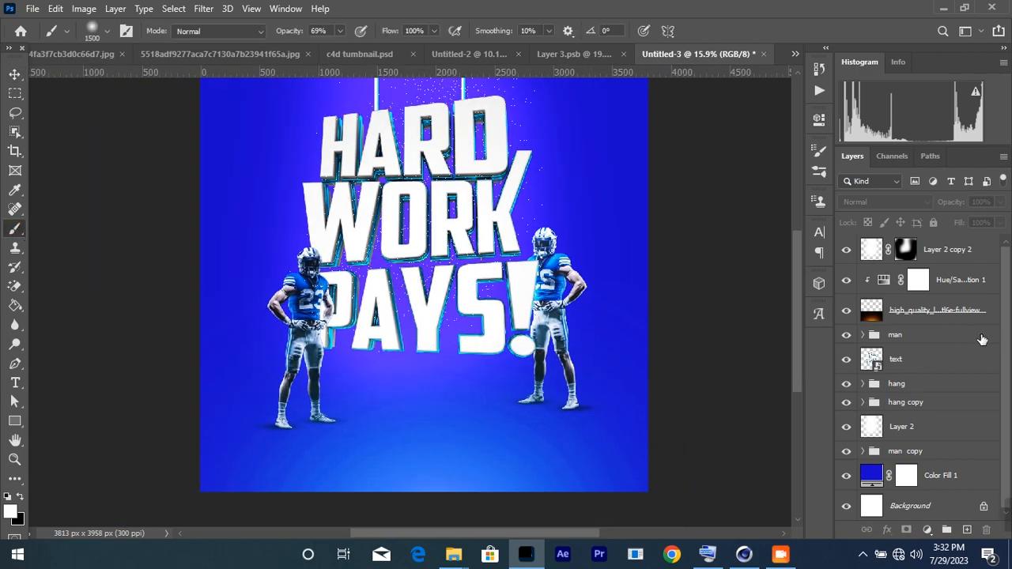
left_click(971, 250)
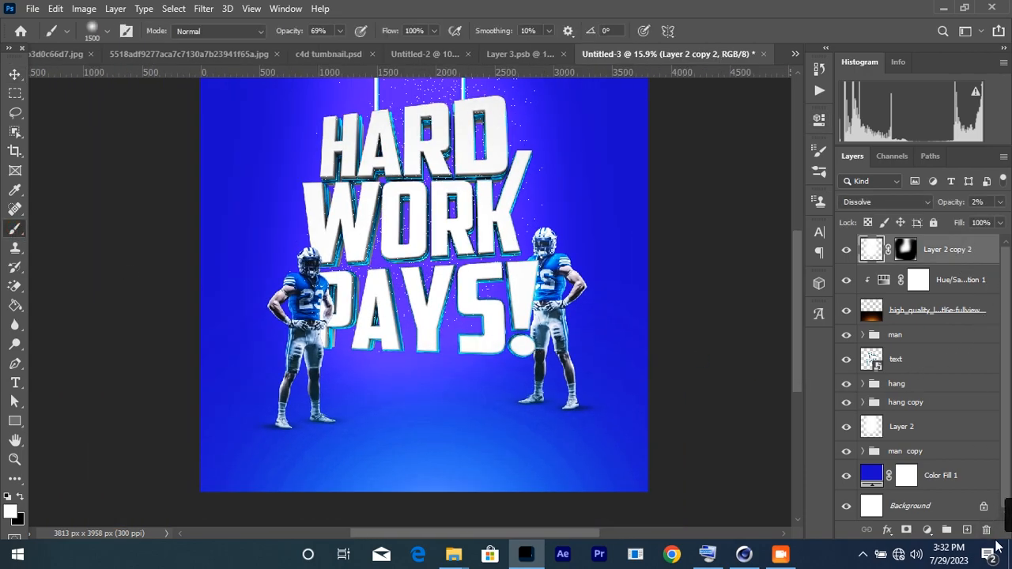
left_click(968, 530)
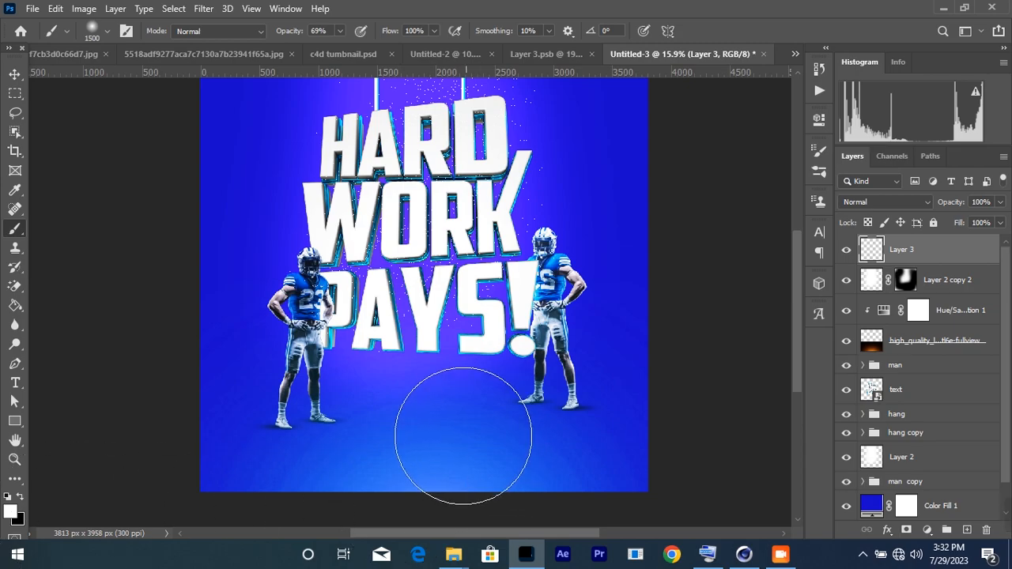
left_click(426, 428)
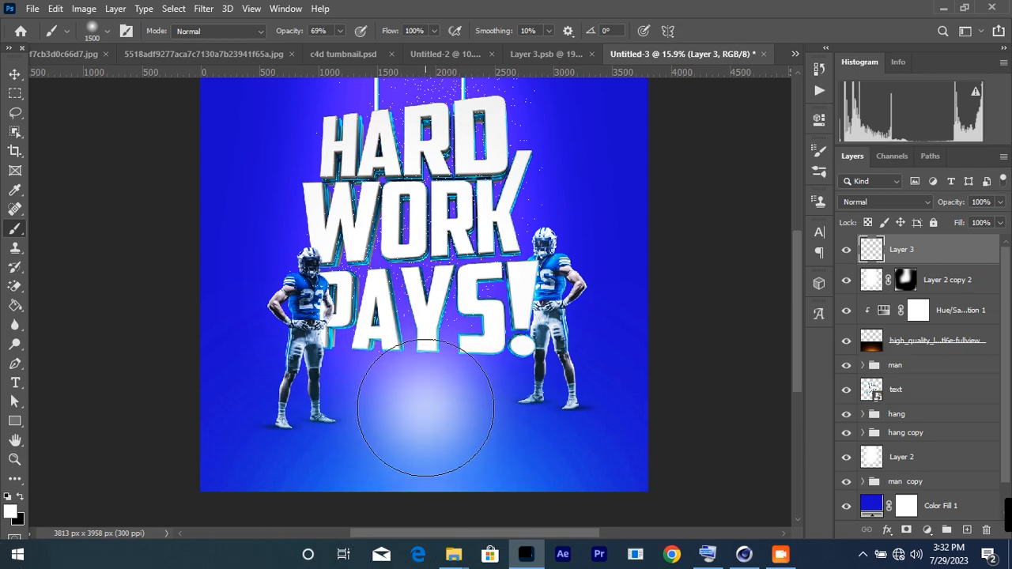
Step: Squash the glow into a thin floor band and lower its opacity to about 58%
left_click(15, 74)
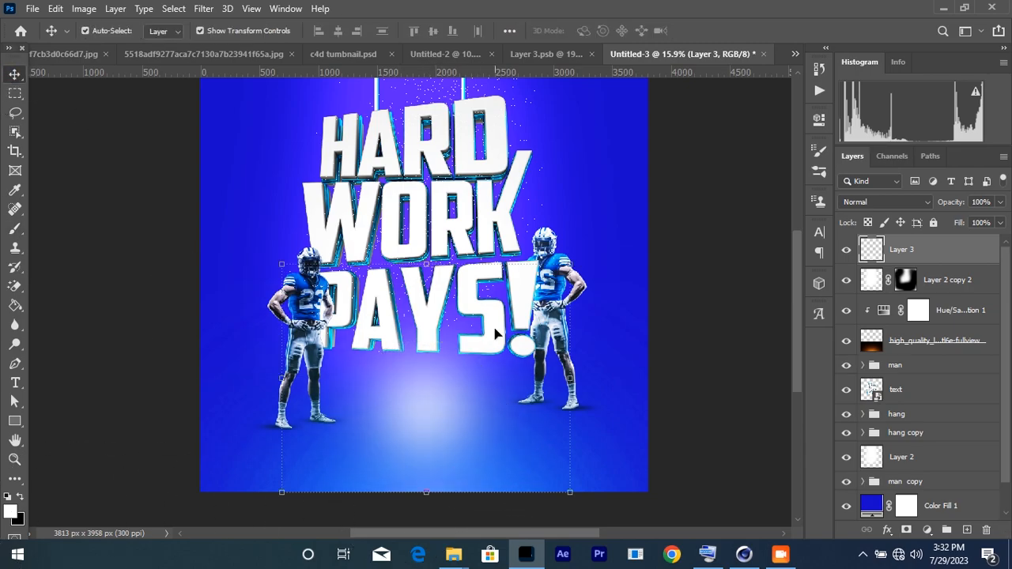
left_click(426, 266)
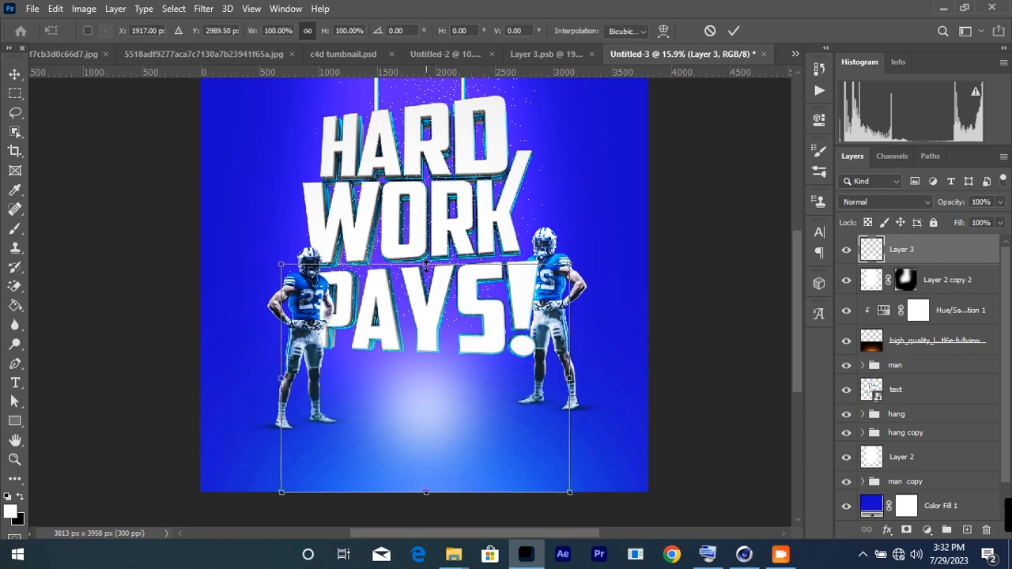
left_click_drag(425, 267, 453, 400)
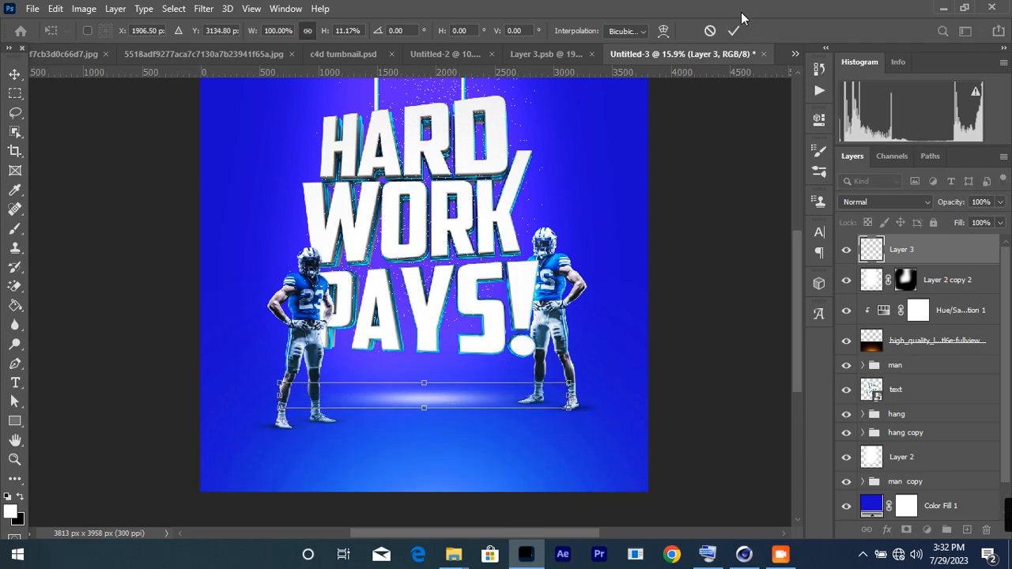
left_click(732, 32)
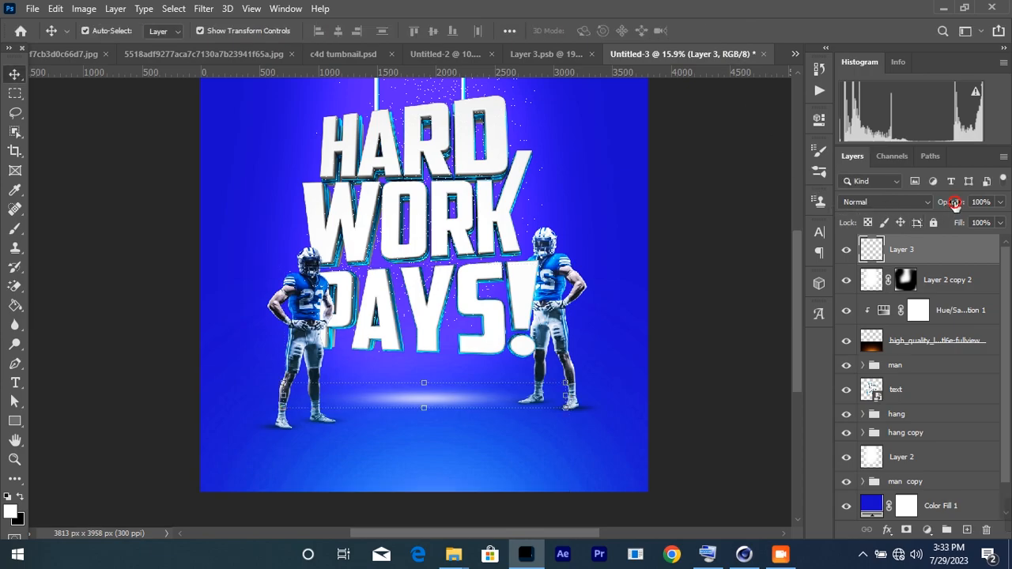
left_click_drag(929, 203, 927, 203)
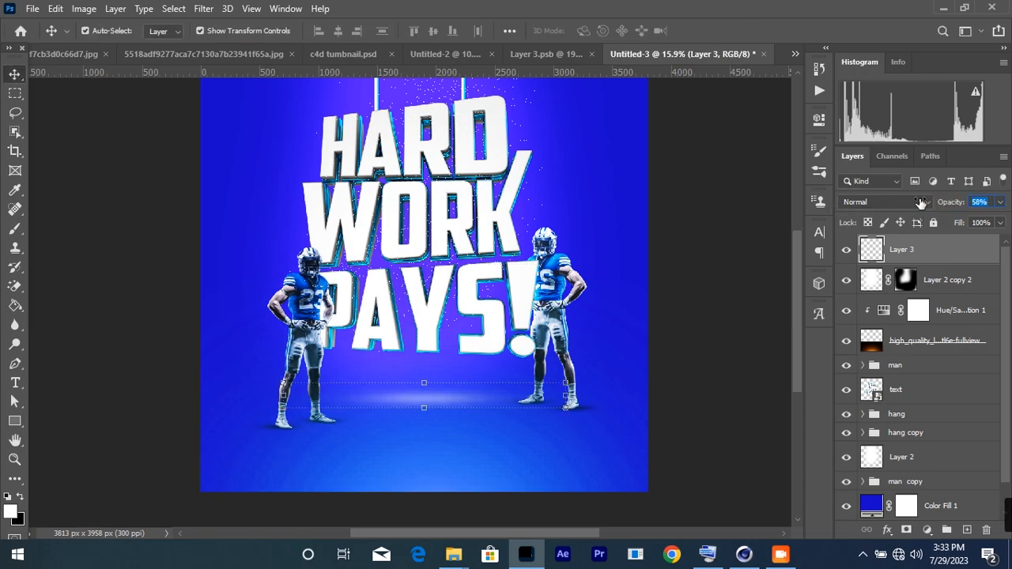
left_click(683, 261)
key("ctrl+minus")
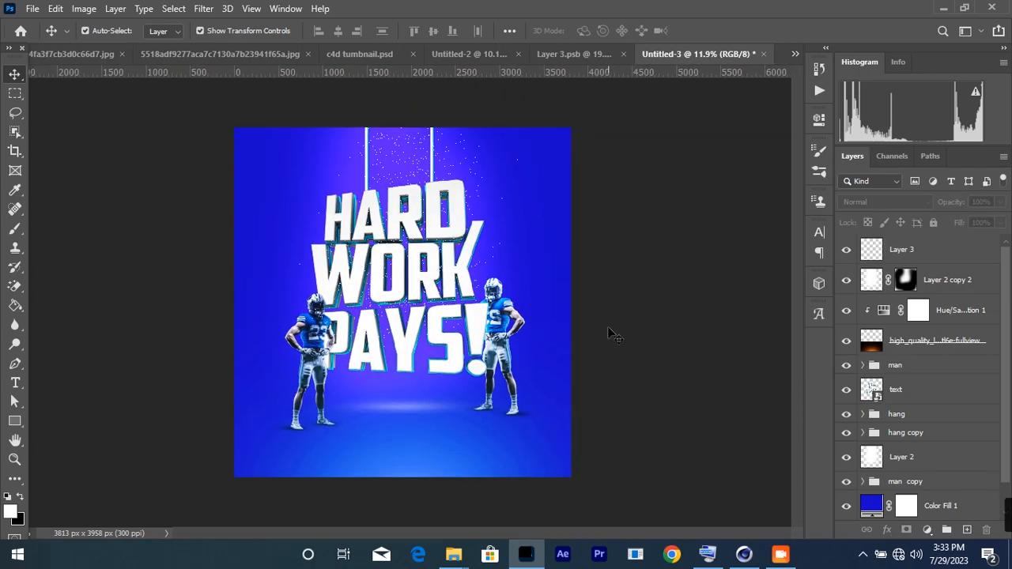
scroll(494, 440, "up", 3)
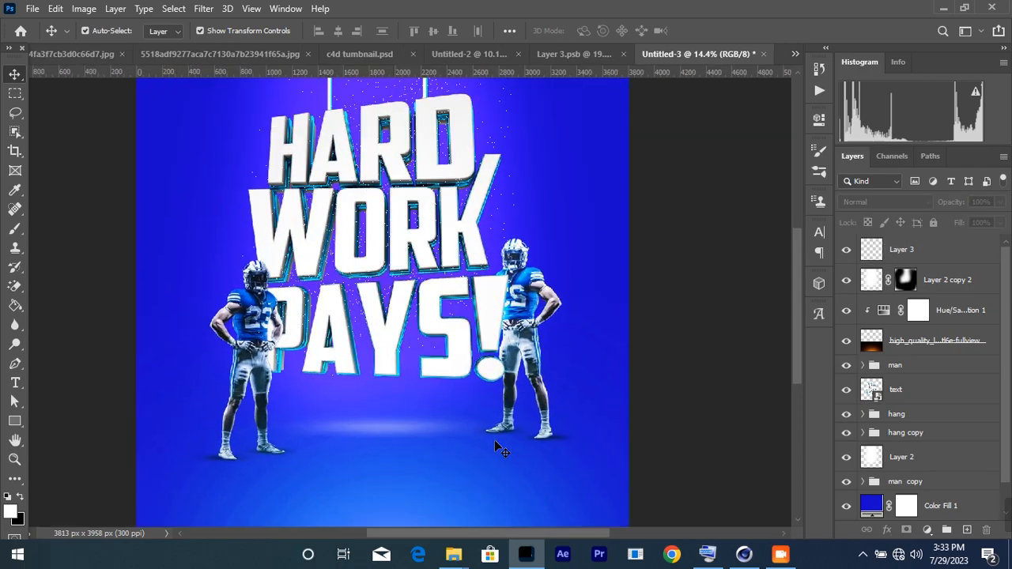
scroll(511, 435, "down", 2)
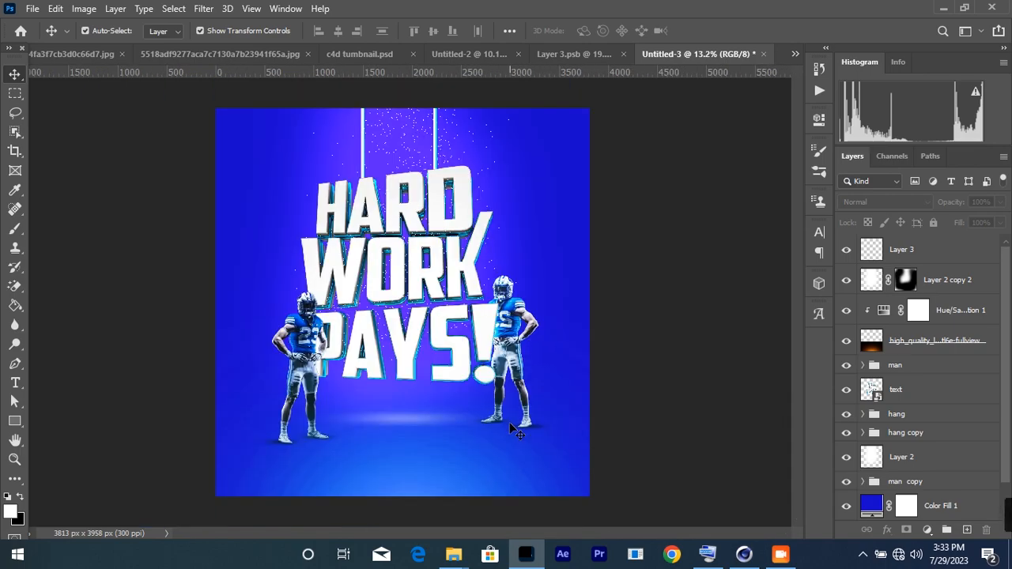